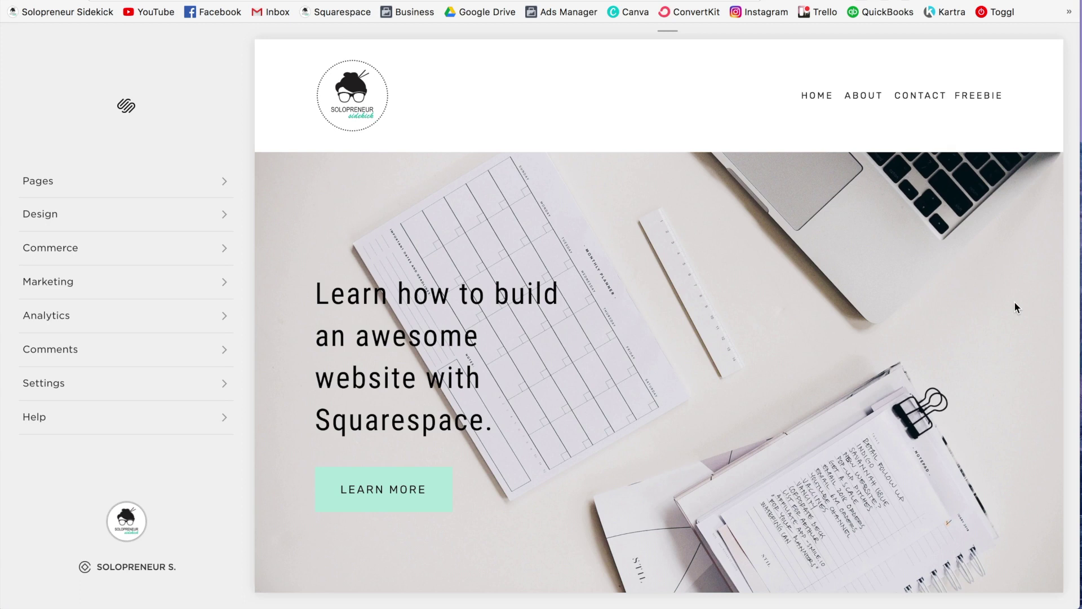
# Step: Scroll through the site preview and consult the PDF guide before returning to the editor
pyautogui.moveTo(1019, 340)
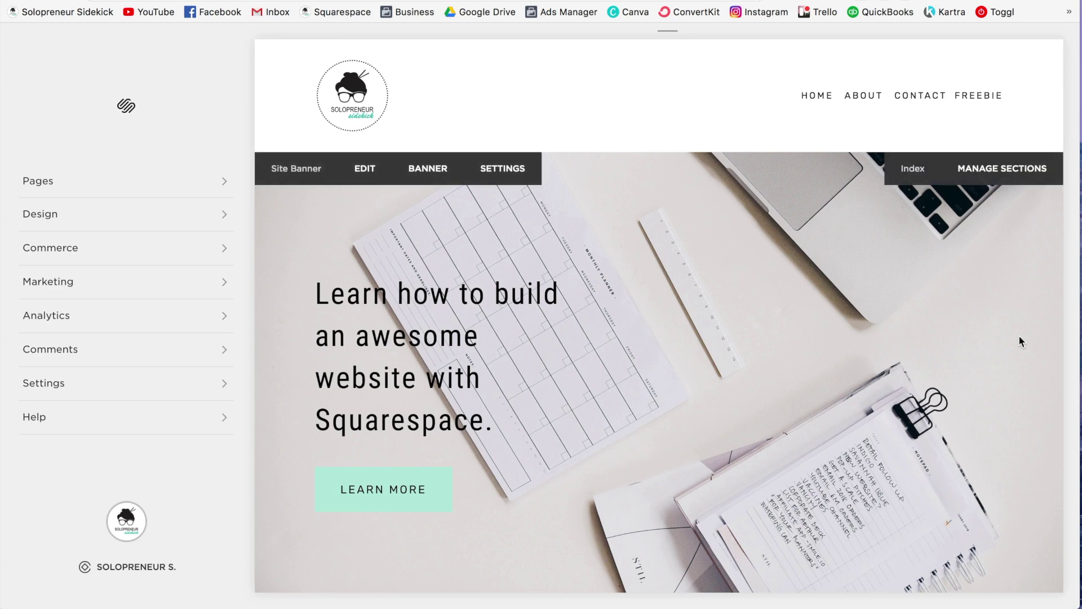
pyautogui.scroll(-10, 1019, 338)
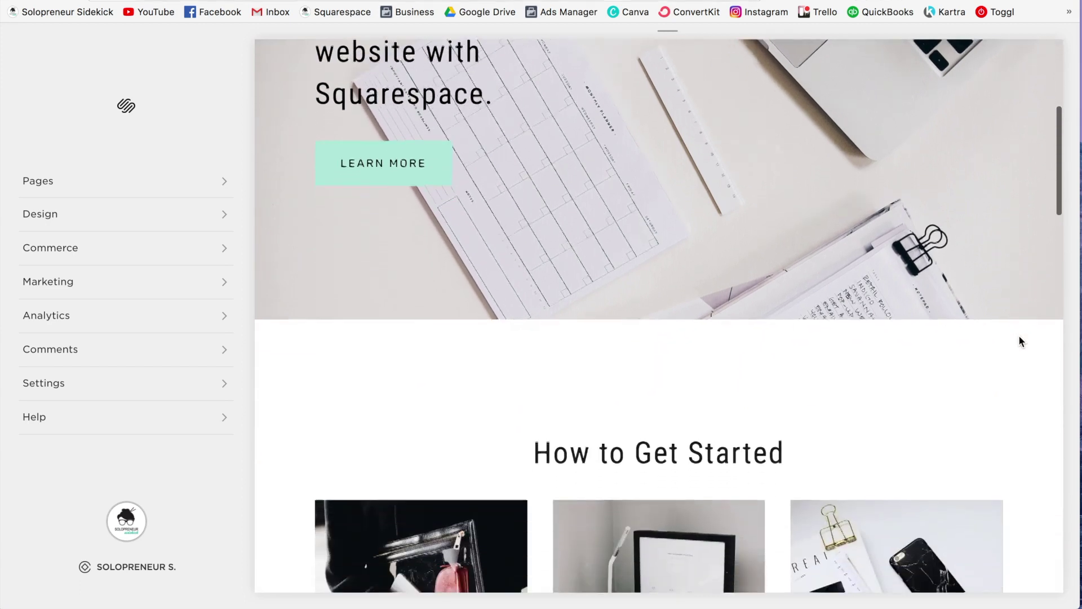
pyautogui.scroll(-3, 1019, 340)
pyautogui.scroll(-7, 1019, 341)
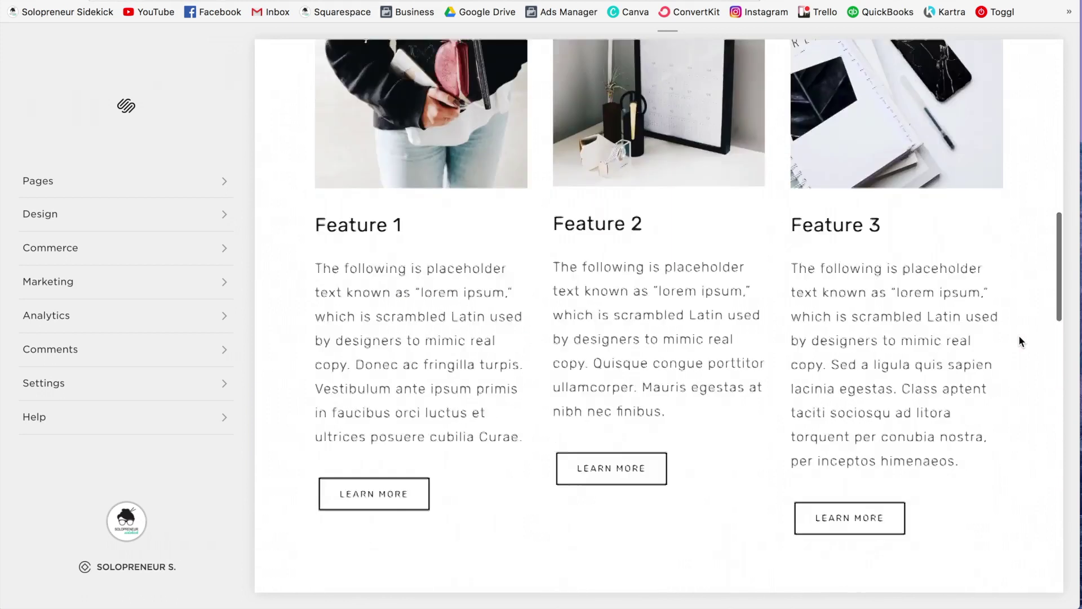
pyautogui.scroll(-5, 1019, 338)
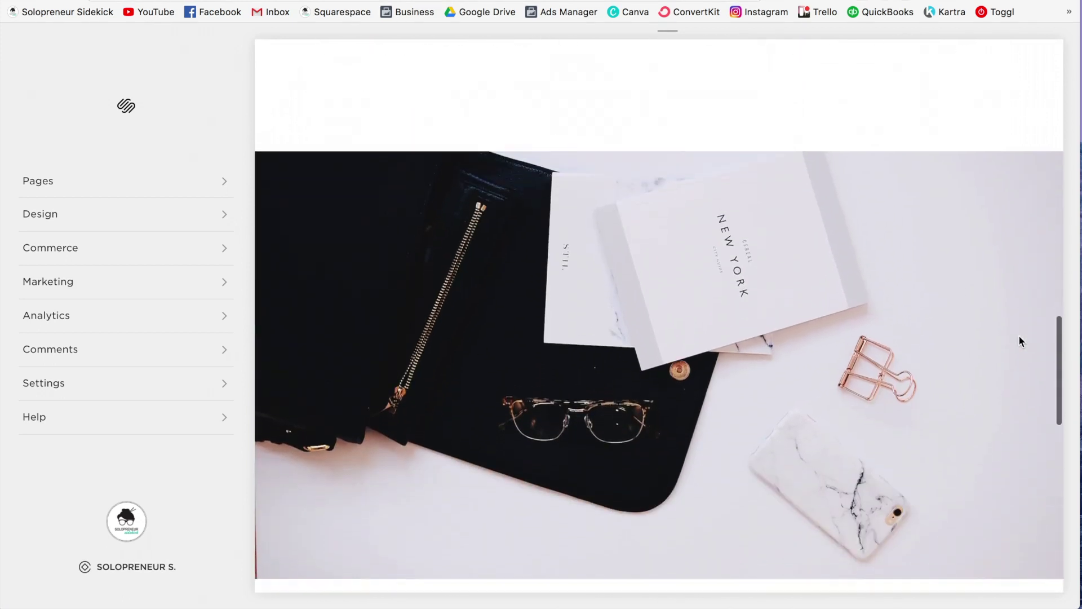
pyautogui.scroll(-8, 1019, 341)
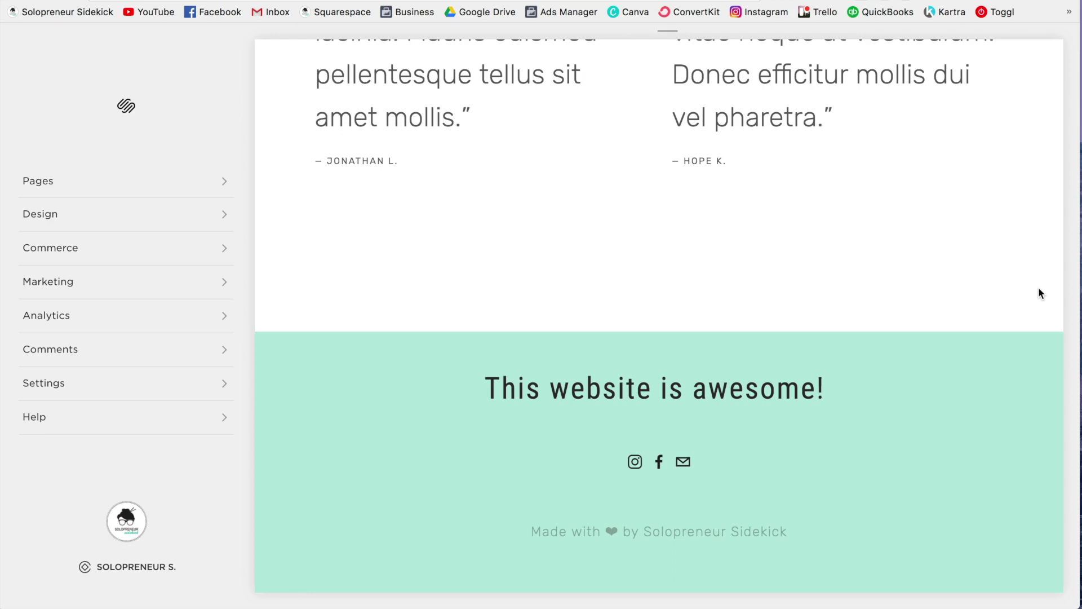
pyautogui.hotkey('ctrl', 'Up')
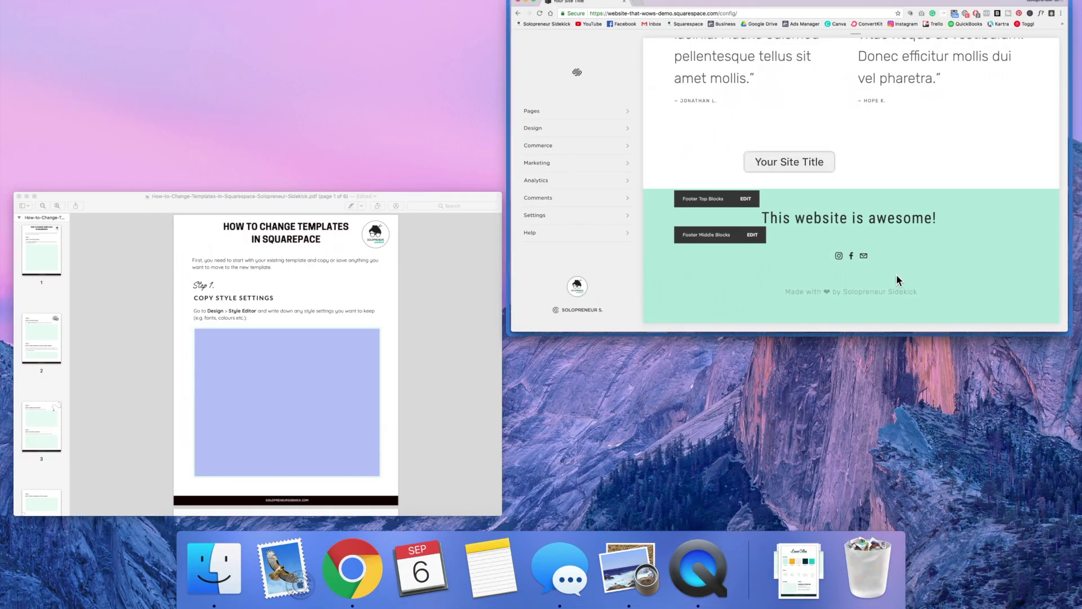
pyautogui.click(331, 393)
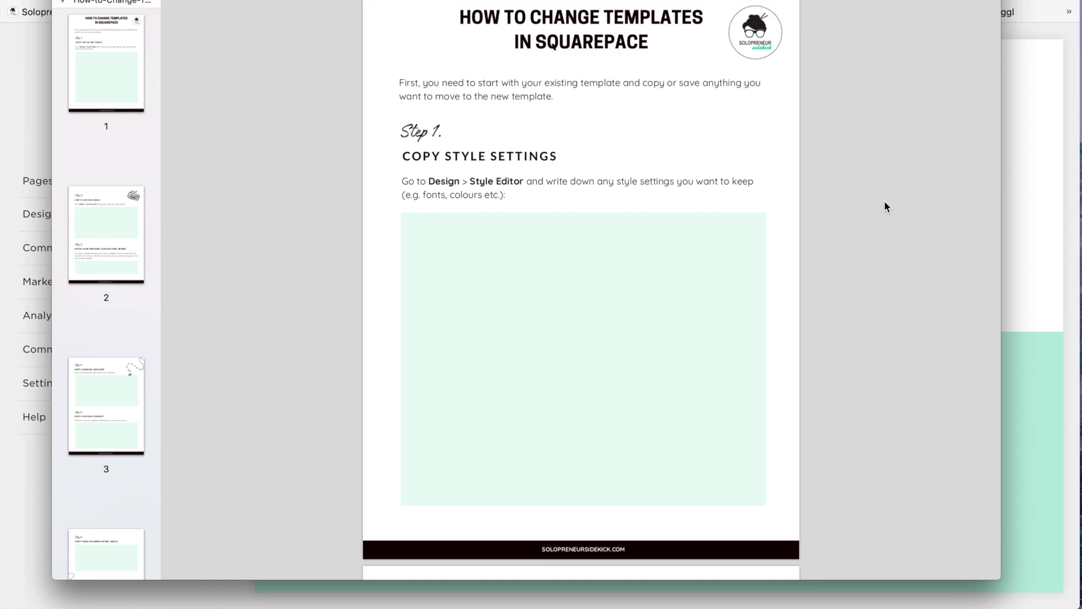
pyautogui.press('super+w')
pyautogui.scroll(10, 1040, 191)
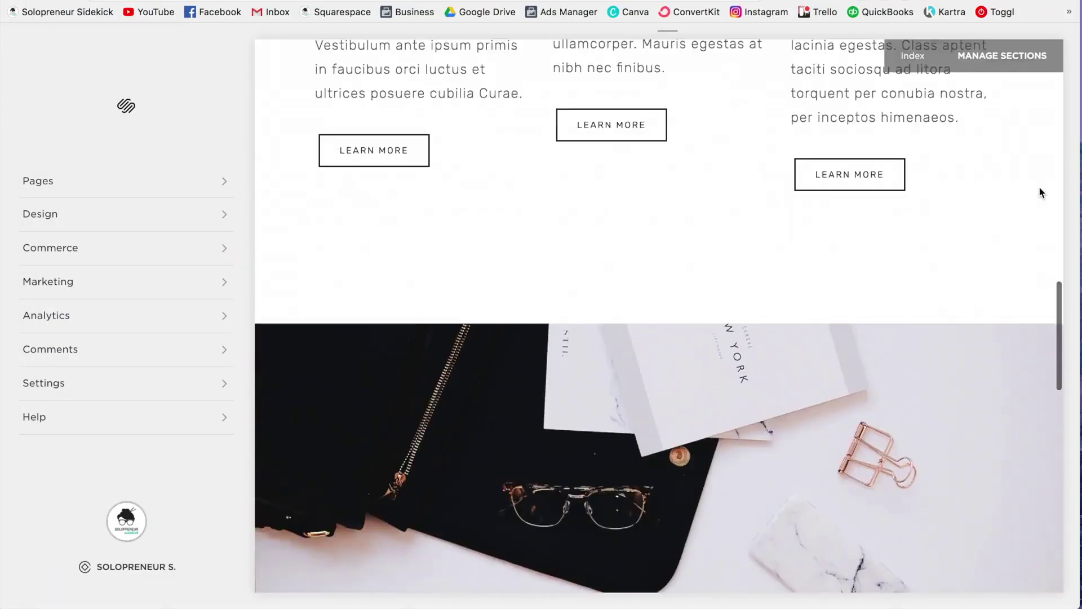
pyautogui.scroll(15, 1040, 190)
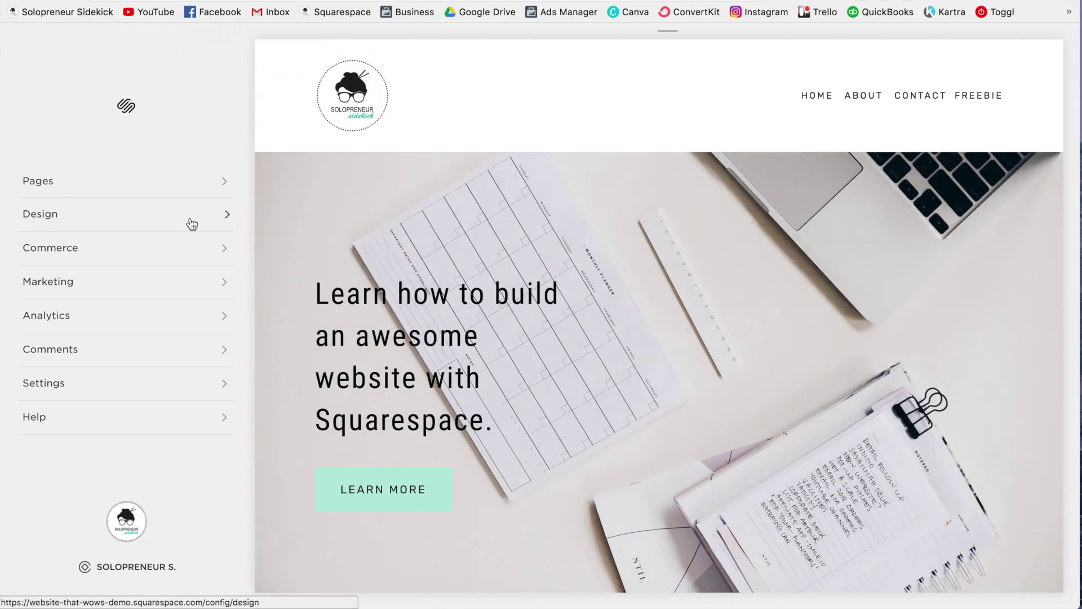
# Step: In the Style Editor, inspect the hero headline's Heading 2 font settings, then collapse them
pyautogui.click(189, 222)
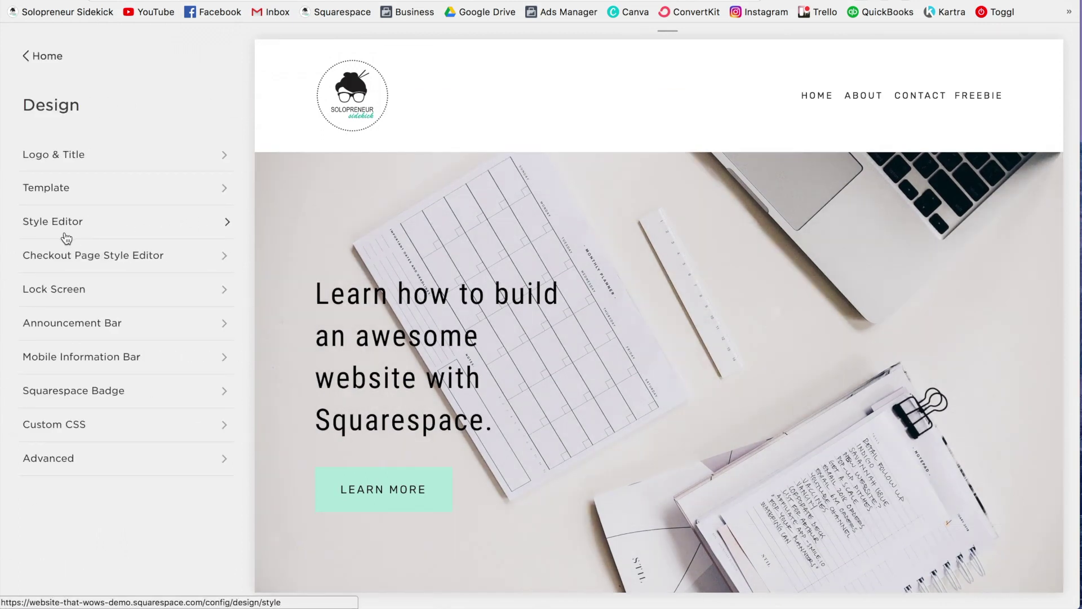
pyautogui.click(134, 230)
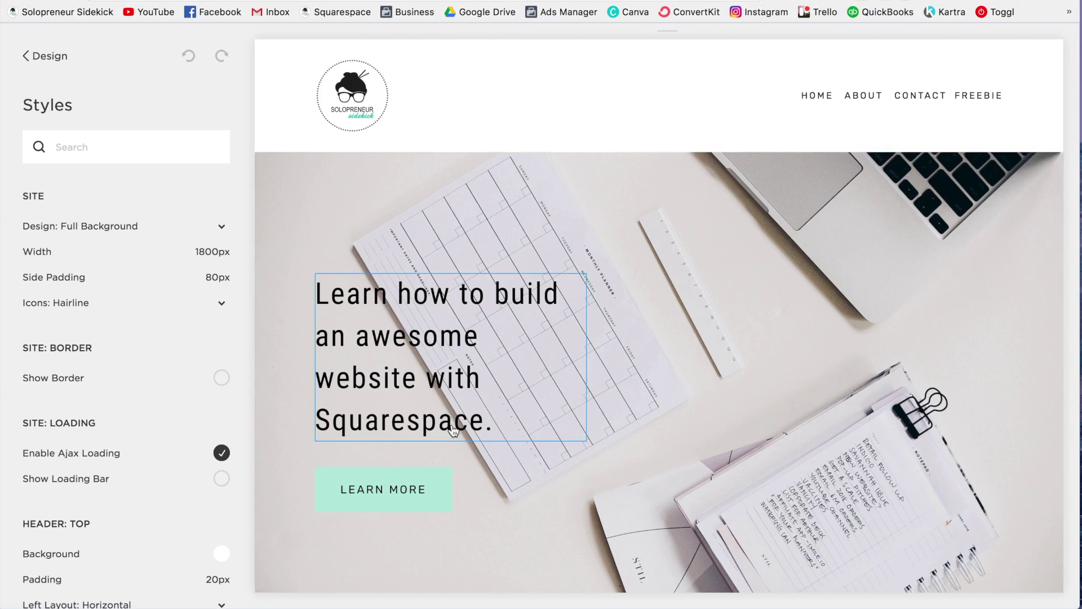
pyautogui.click(452, 427)
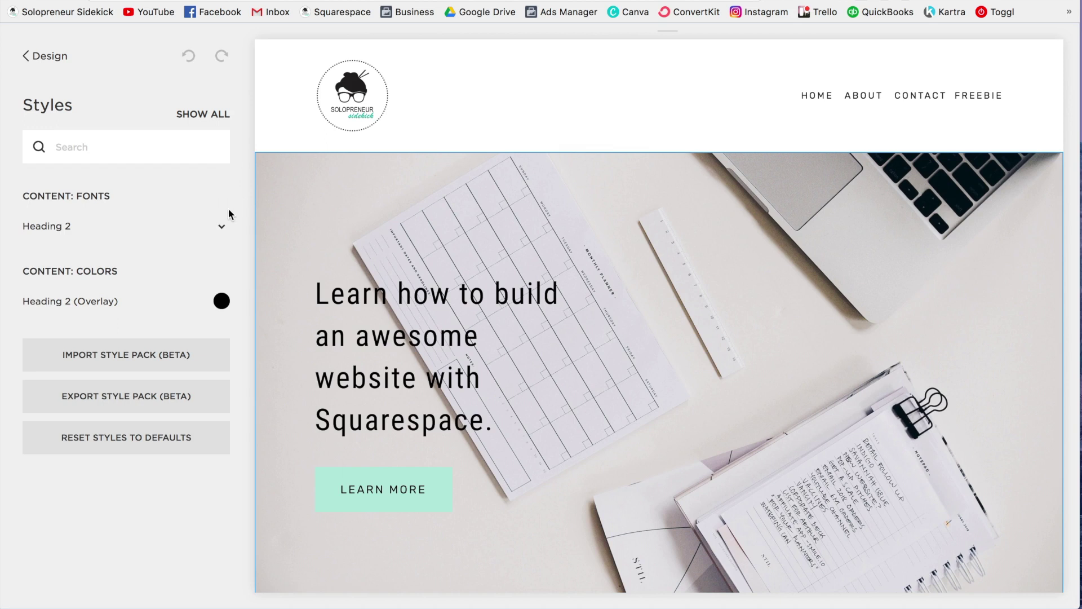
pyautogui.click(222, 226)
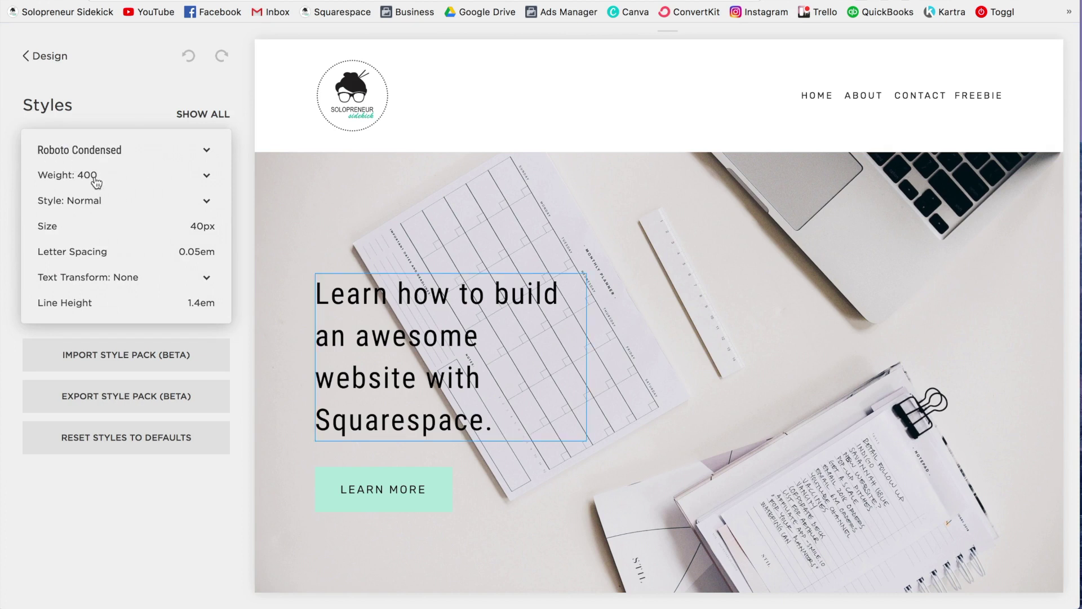
pyautogui.click(246, 261)
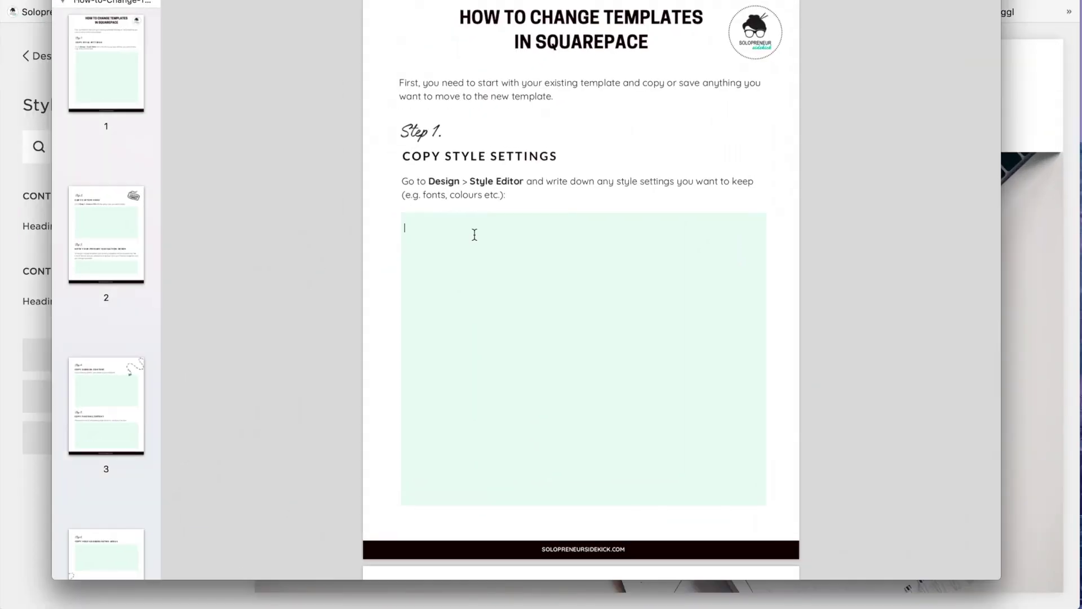
# Step: Record 'Heading 2 - Roboto Condensed, weight: 400, style: normal, size: 40px' in the Step 1 field
pyautogui.click(475, 235)
pyautogui.write('Heading 2 -')
pyautogui.write(' Robot')
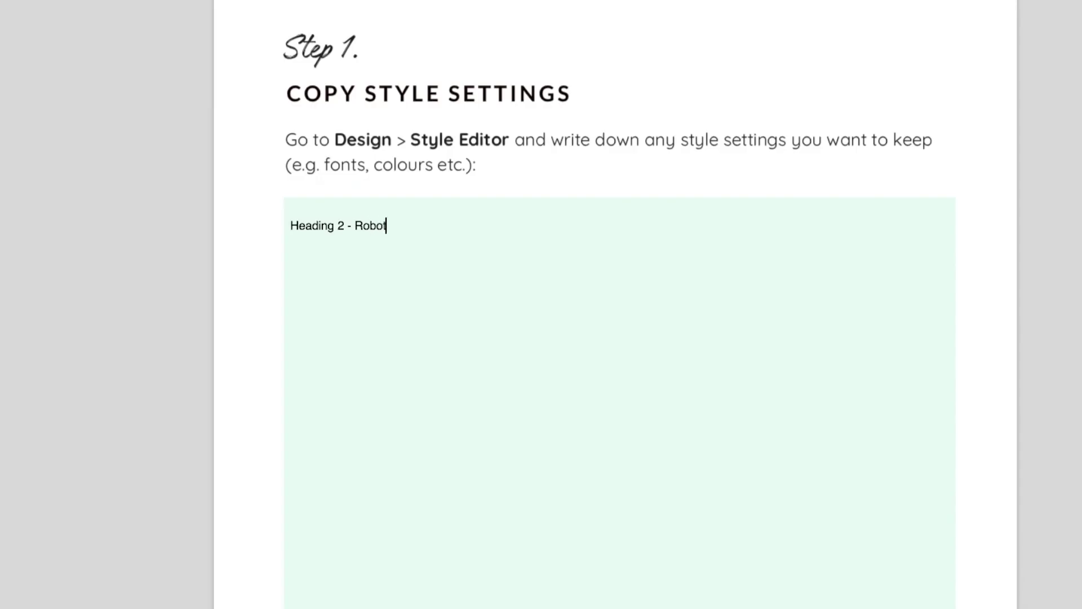
pyautogui.write('o Condensed, weight')
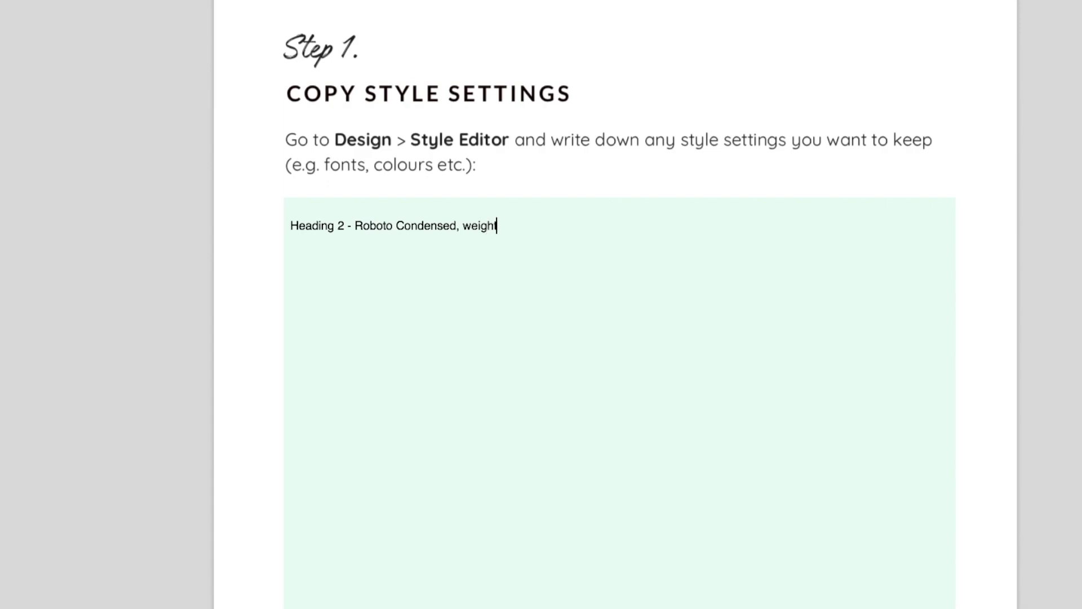
pyautogui.write(': 400, style: normal, ')
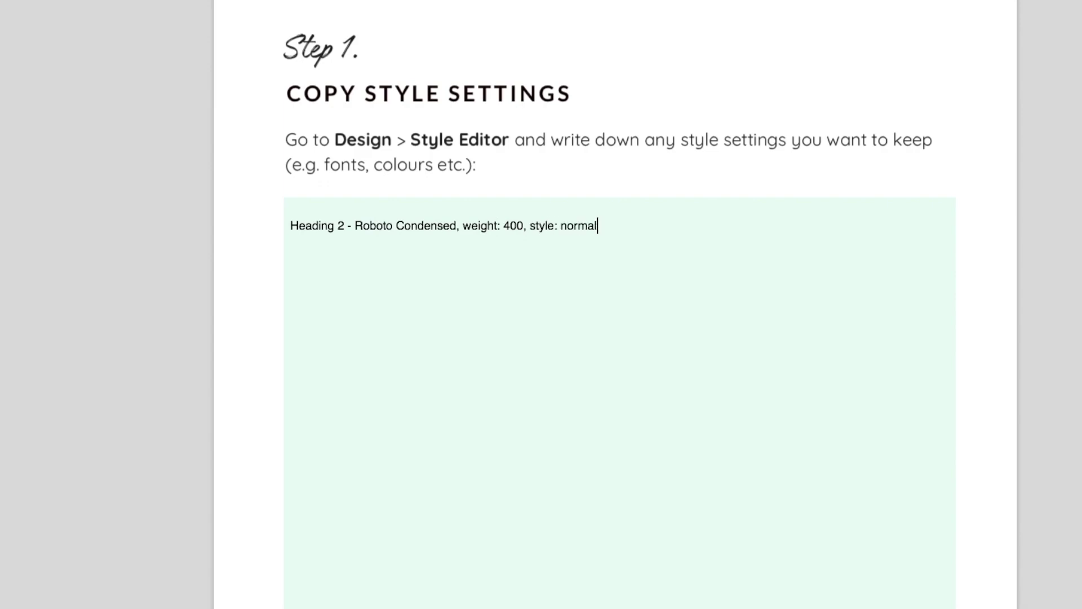
pyautogui.write('size: 40')
pyautogui.write('px')
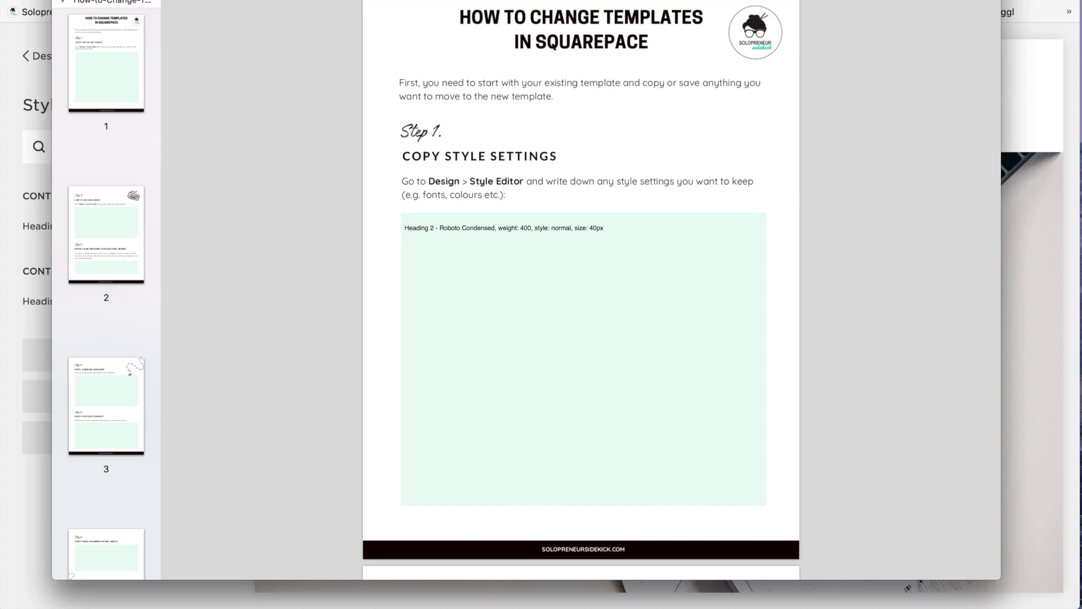
pyautogui.click(1038, 279)
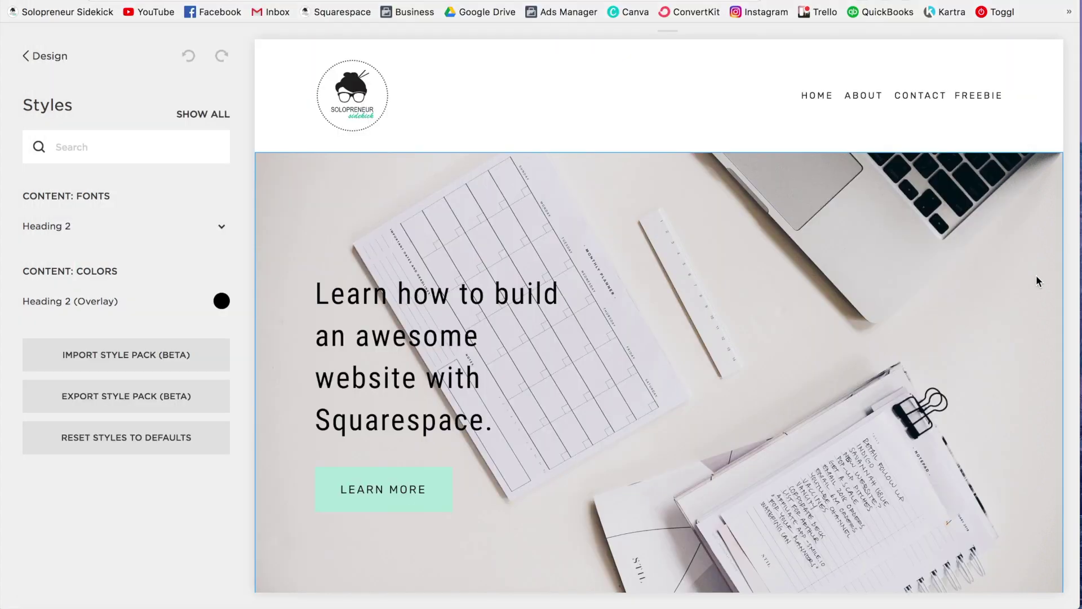
# Step: Read the Learn More button's alternate colour #b6eadd and start a new note line in the guide
pyautogui.click(370, 492)
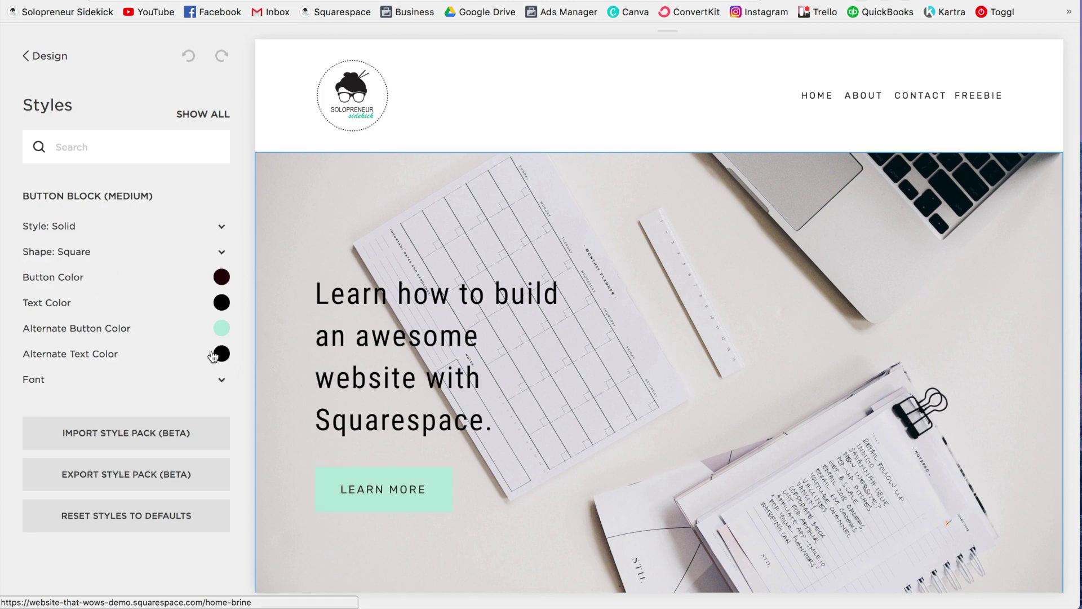
pyautogui.click(223, 330)
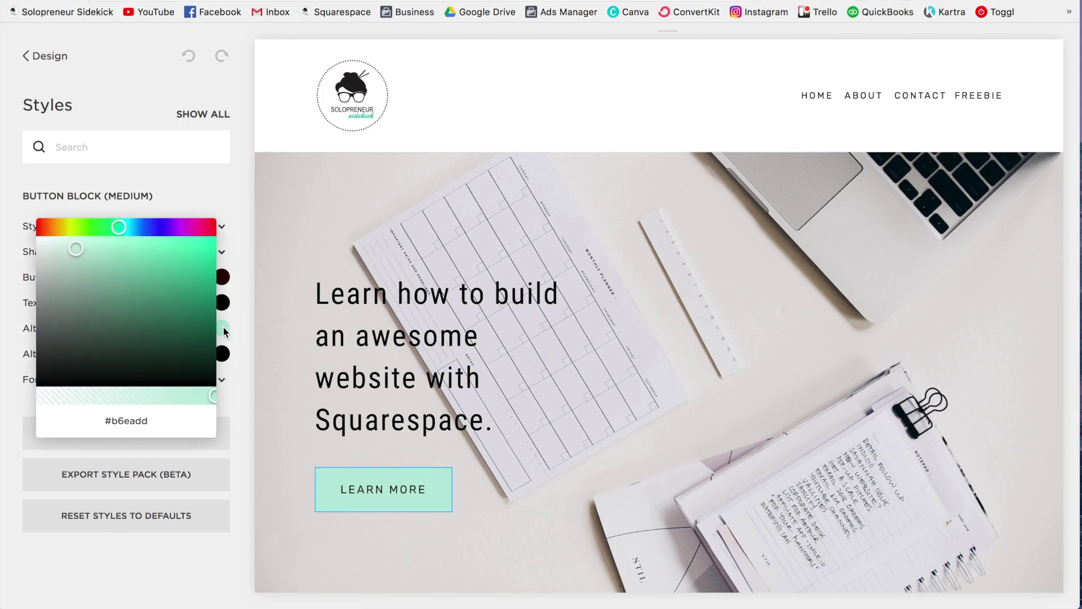
pyautogui.tripleClick(132, 426)
pyautogui.hotkey('ctrl', 'Up')
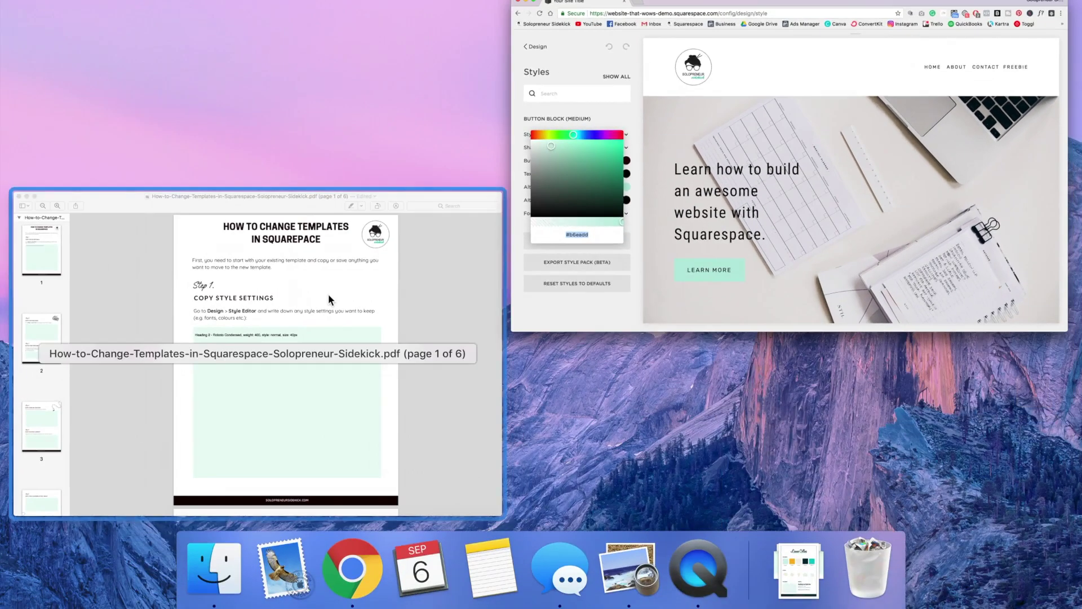
pyautogui.click(330, 293)
pyautogui.press('Return')
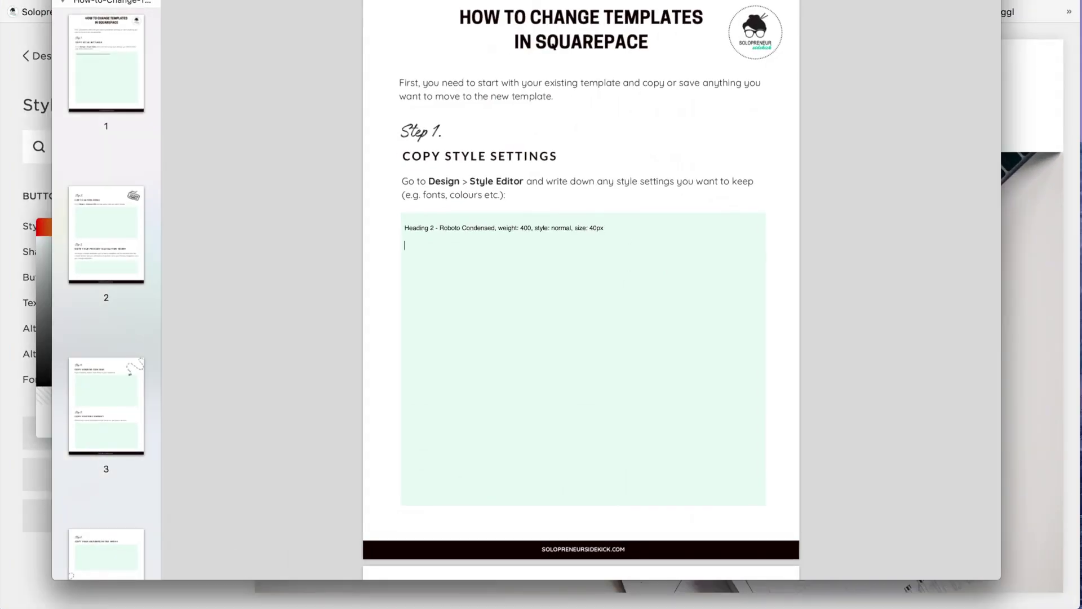
# Step: Add 'Button block medium: #b6eadd, solid' beneath the Heading 2 note in Step 1
pyautogui.moveTo(255, 3); pyautogui.dragTo(375, 3)
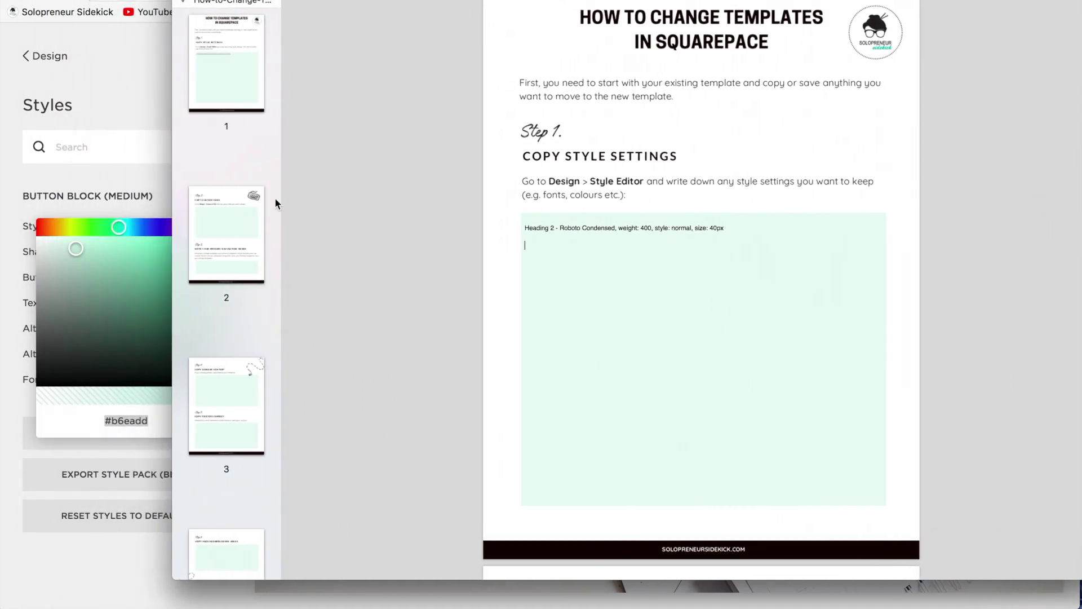
pyautogui.write('Button block medium:')
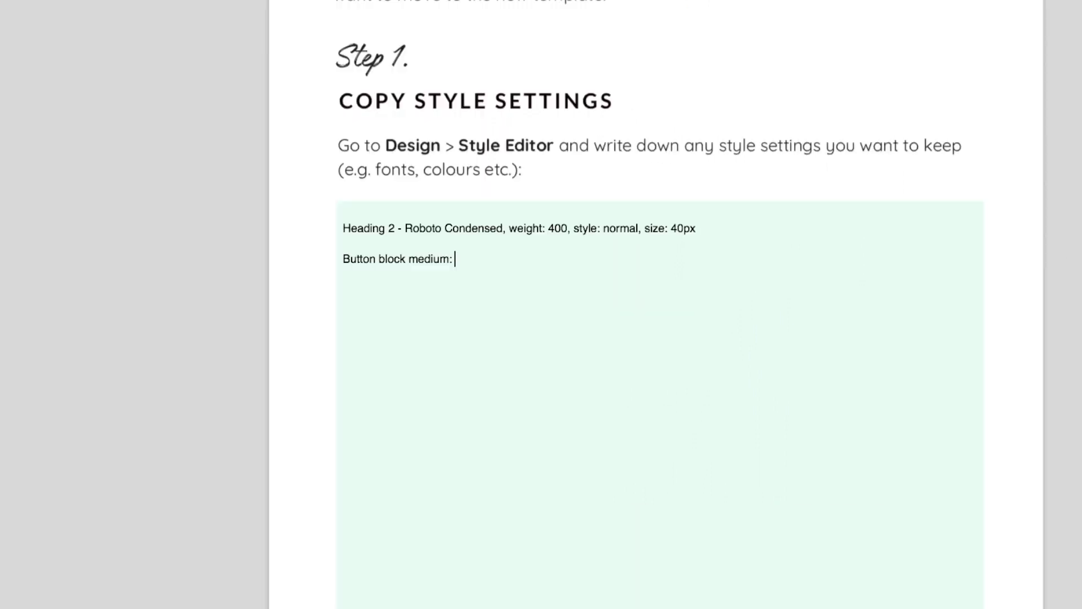
pyautogui.write(' #b6eadd, solid')
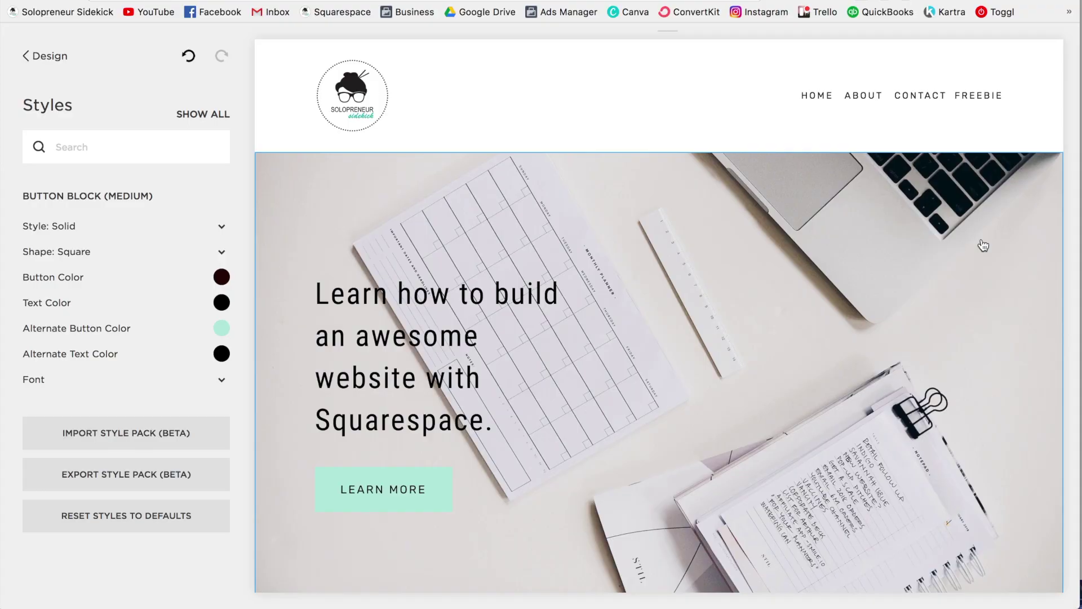
pyautogui.scroll(-5, 983, 253)
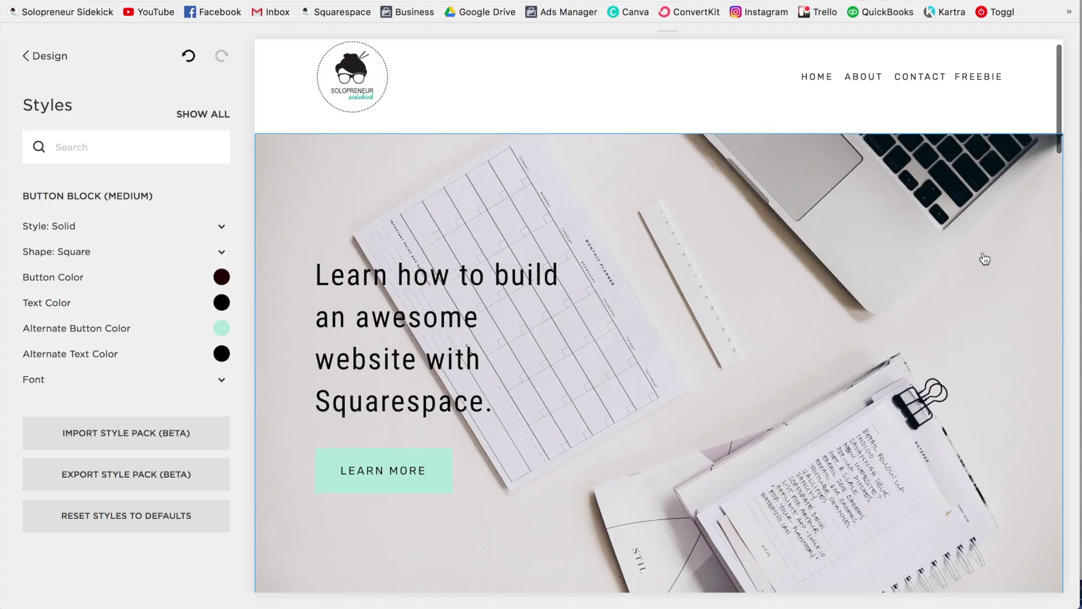
pyautogui.scroll(-9, 985, 260)
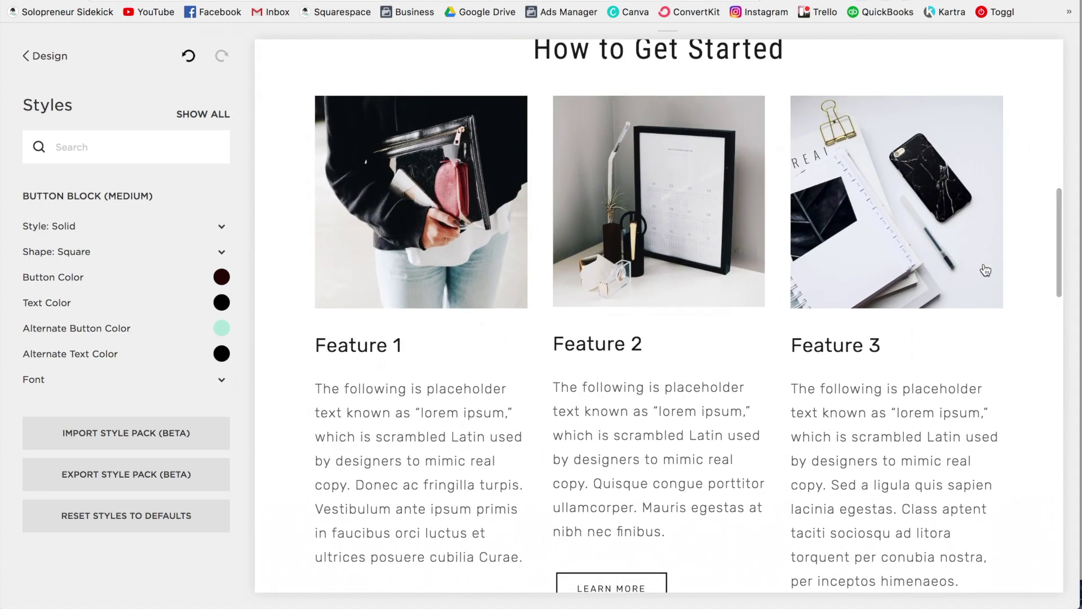
pyautogui.scroll(-3, 1041, 267)
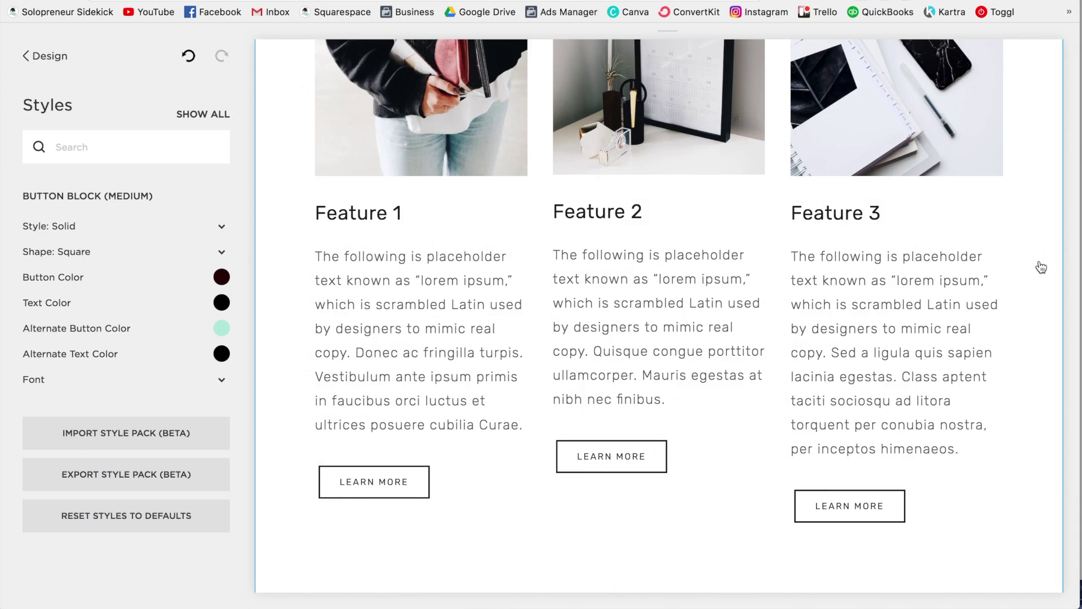
# Step: Leave the button styles and go back to Squarespace's main Design menu
pyautogui.press('super+Tab')
pyautogui.scroll(-8, 934, 228)
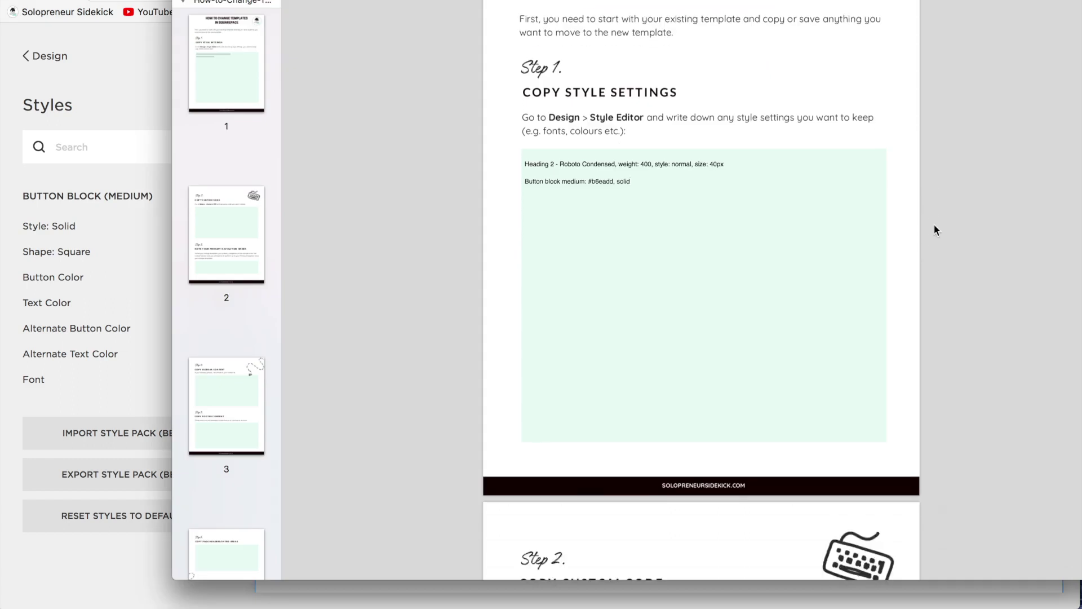
pyautogui.scroll(-4, 934, 228)
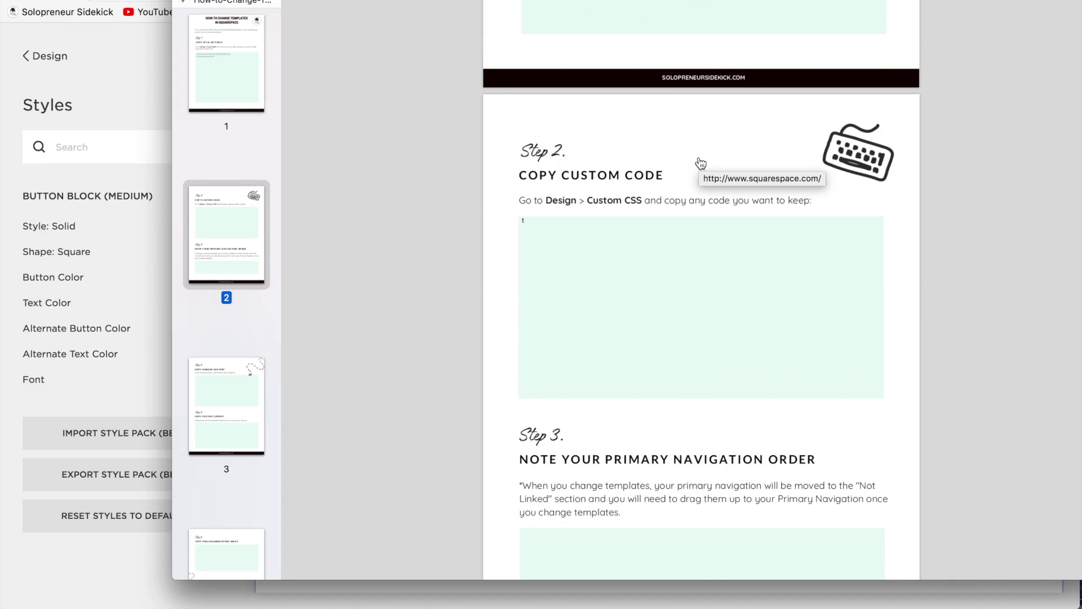
pyautogui.click(136, 95)
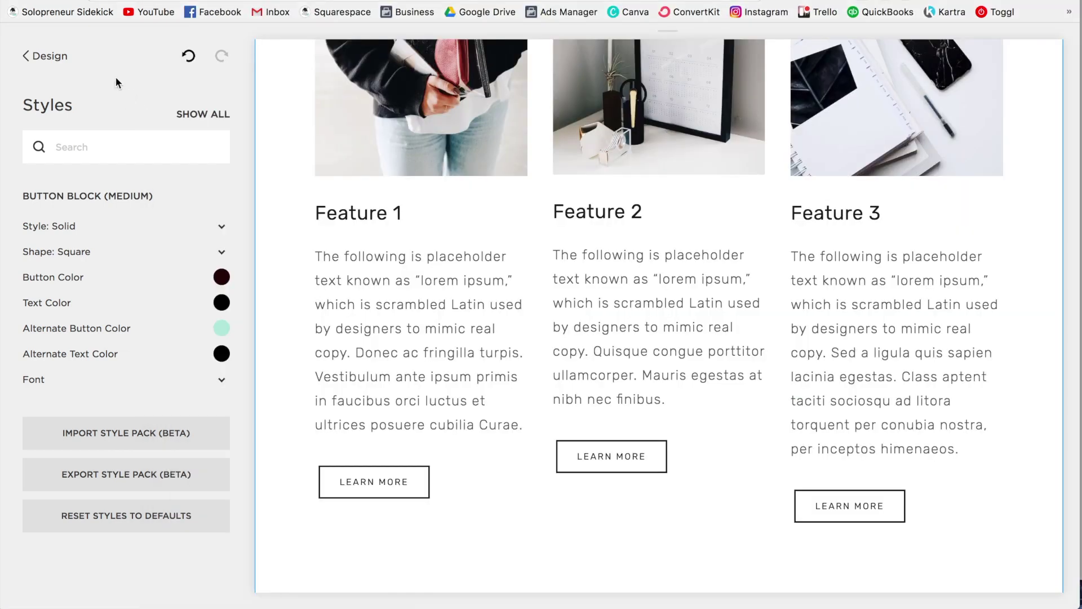
pyautogui.click(50, 56)
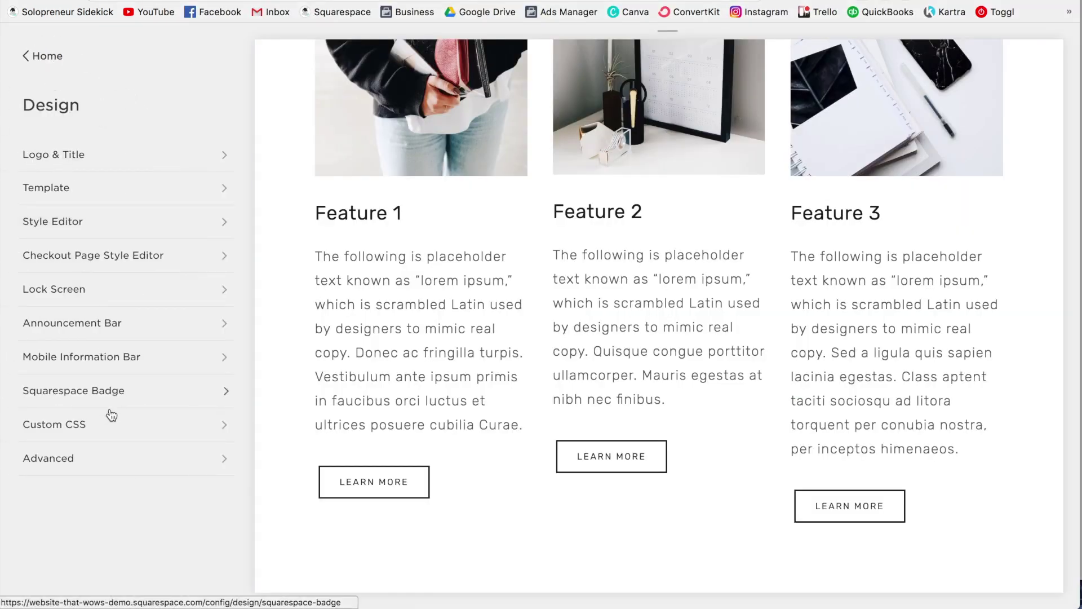
# Step: Open Custom CSS and select all of the BUTTON STYLE 11 CSS code
pyautogui.click(54, 433)
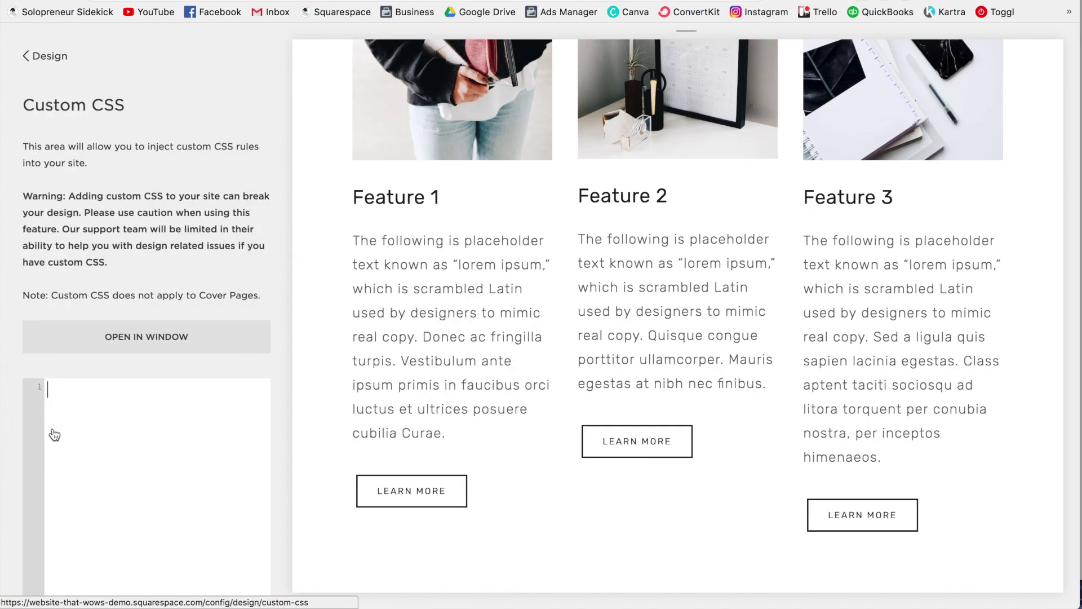
pyautogui.write('/* BUTTON STYLE 11 CSS */  .sqs-block-button-element--small:hover{   color: #000000; }  .sqs-block-button-element--small:hover:before, .sqs-block-button-element--small:focus:before, .sqs-block-button-element--small:active:before {   -webkit-transform: scaleY(1);   transform: scaleY(1);   -webkit-transition-timing-function: cubic-bezier(0.52, 1.64, 0.37, 0.66);   transition-timing-function: cubic-bezier(0.52, 1.64, 0.37, 0.66); }')
pyautogui.scroll(-5, 269, 235)
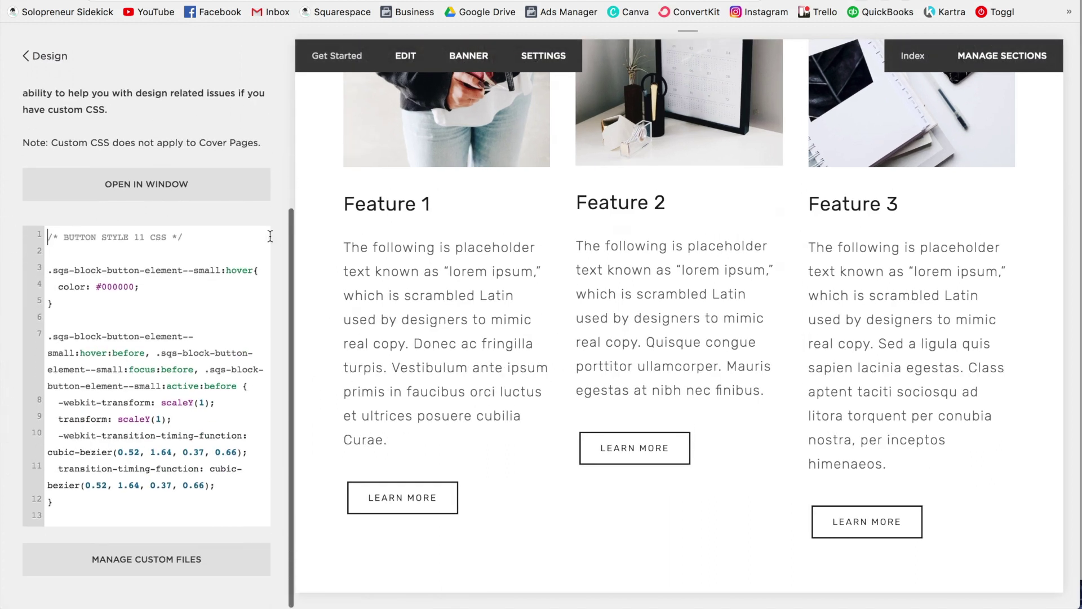
pyautogui.scroll(1, 270, 235)
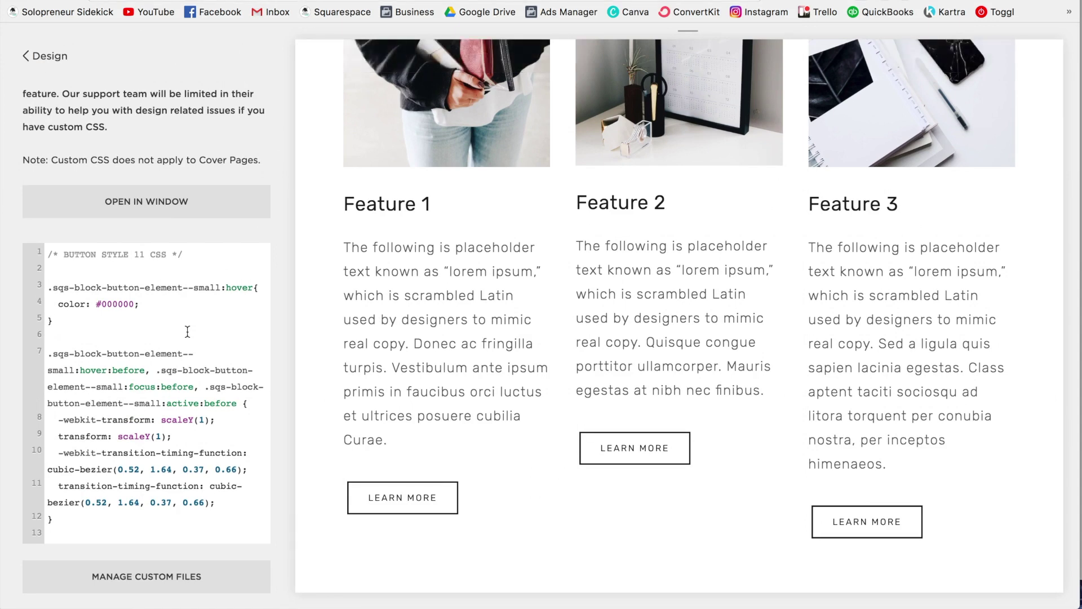
pyautogui.press('super+a')
pyautogui.press('super+c')
pyautogui.hotkey('ctrl', 'Up')
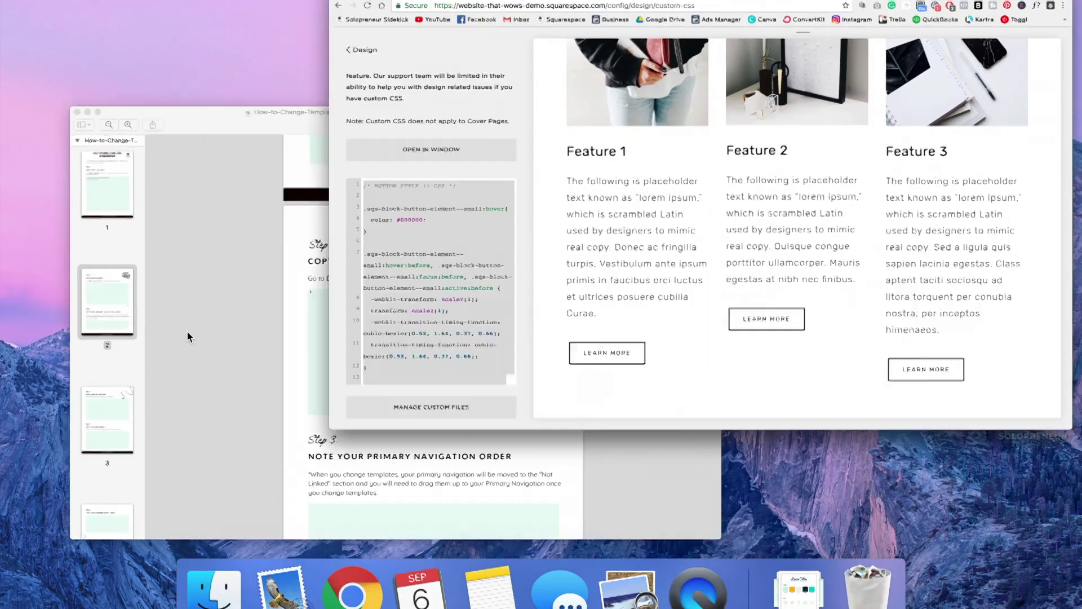
# Step: Paste the copied BUTTON STYLE 11 CSS into the guide's Step 2 code box
pyautogui.click(394, 367)
pyautogui.click(535, 227)
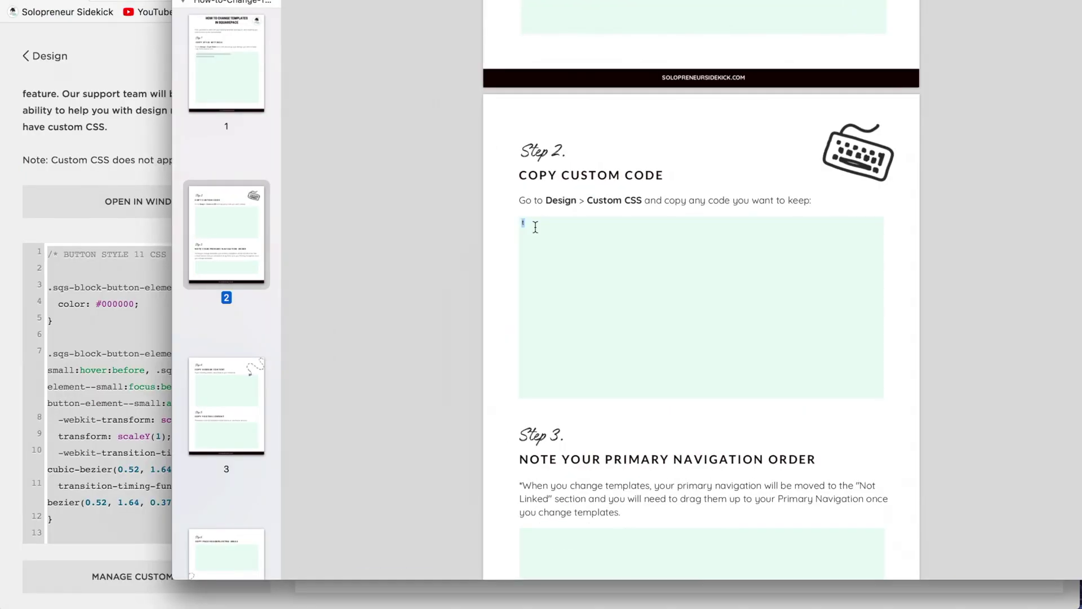
pyautogui.press('super+v')
pyautogui.scroll(2, 964, 329)
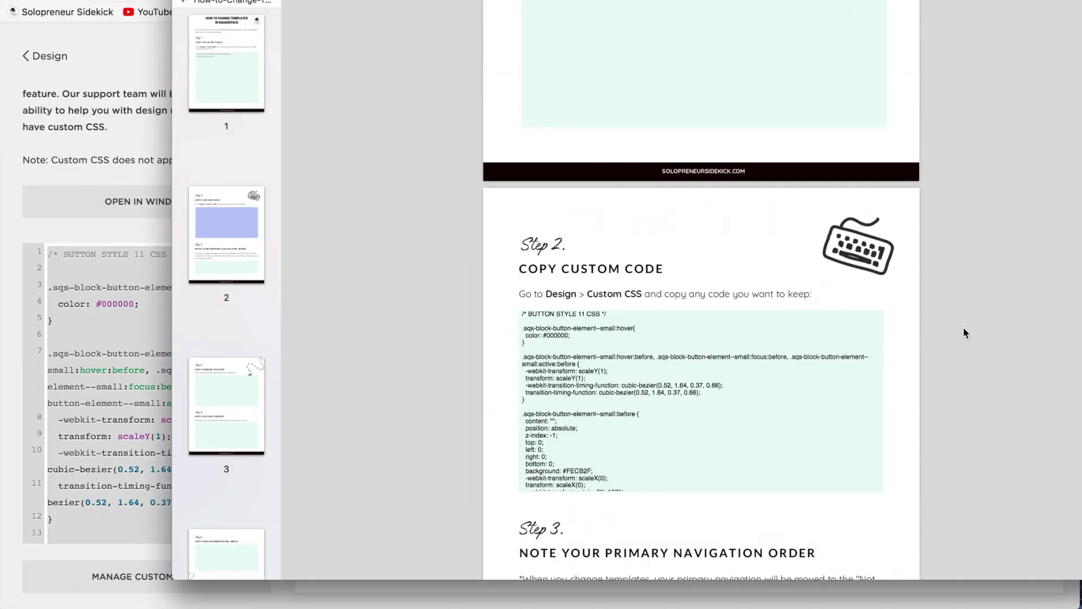
pyautogui.scroll(-6, 962, 327)
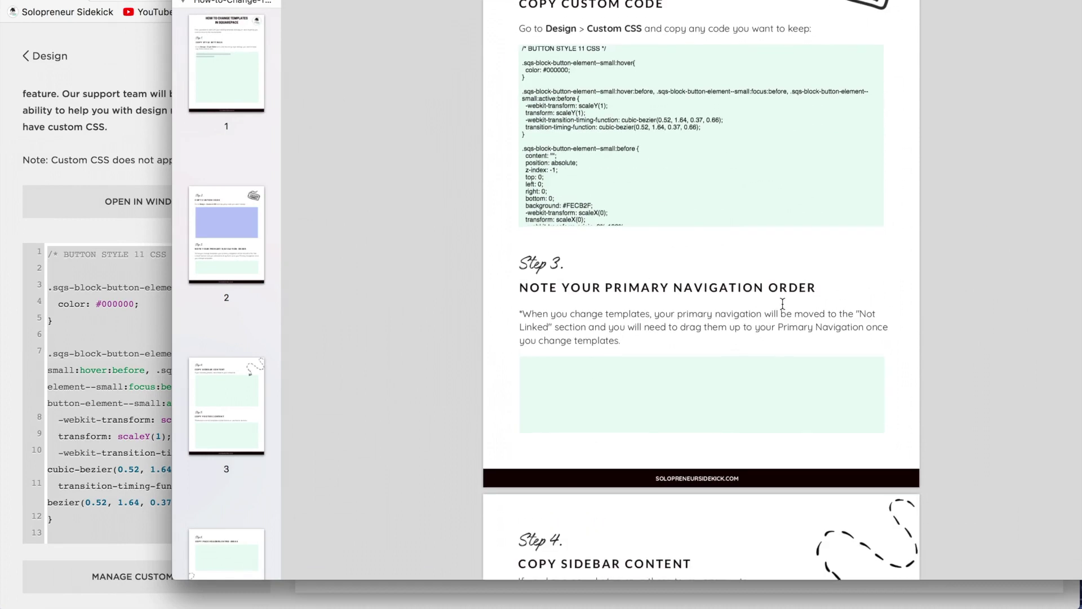
# Step: Check the Home, About, Contact, Freebie links at the top of the site preview
pyautogui.click(89, 134)
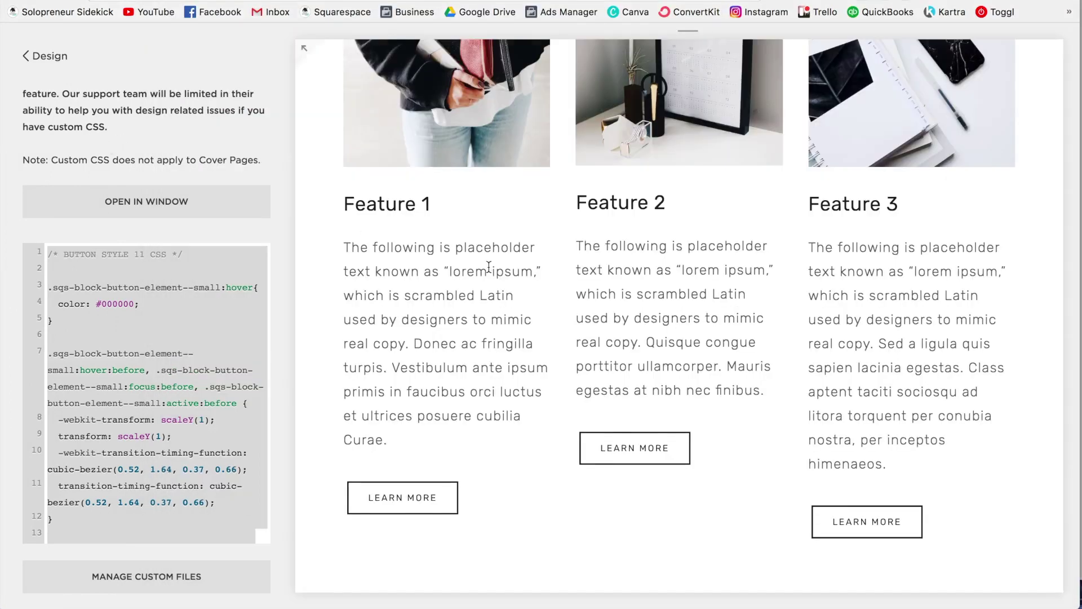
pyautogui.scroll(5, 488, 270)
pyautogui.scroll(10, 488, 270)
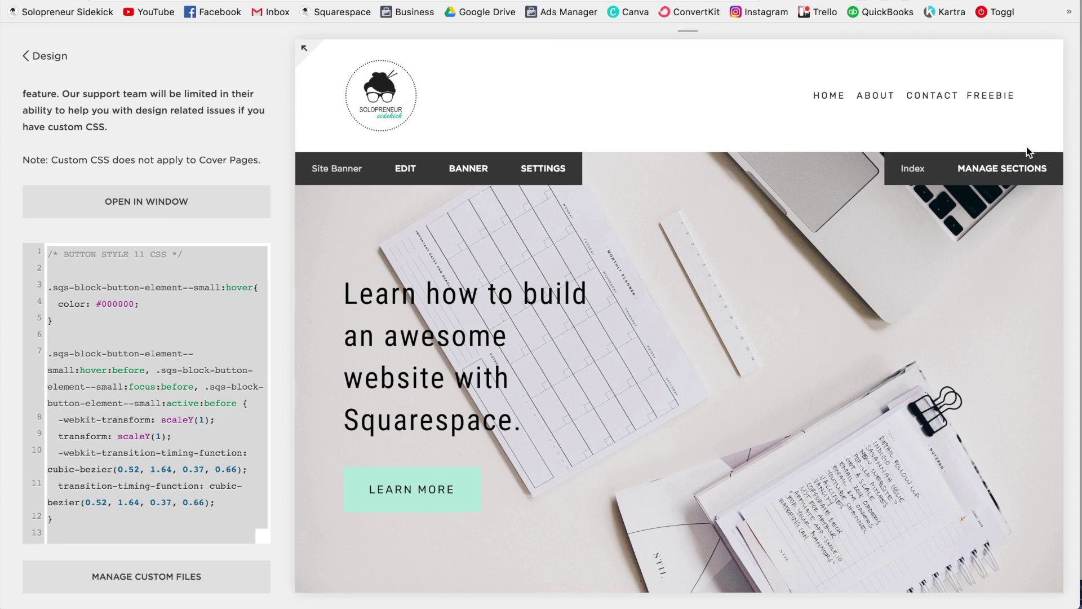
pyautogui.press('super+Tab')
# Step: Type 'Home, About, Contact, Freebie' into Step 3 and place the caret in the Step 4 box
pyautogui.click(613, 385)
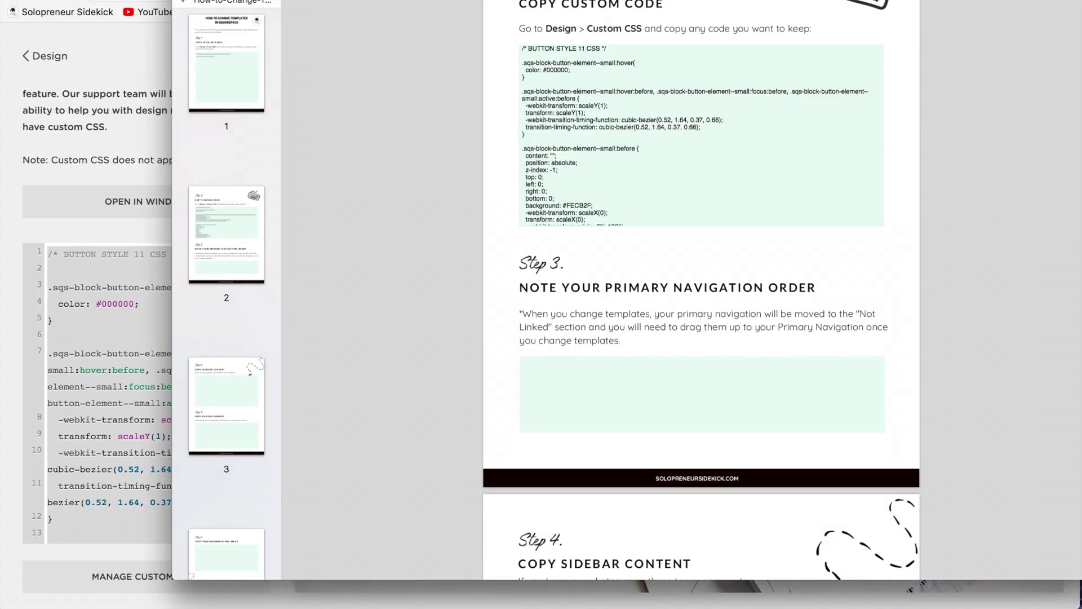
pyautogui.write('Home, About, Contact, Freebie')
pyautogui.scroll(-5, 1024, 324)
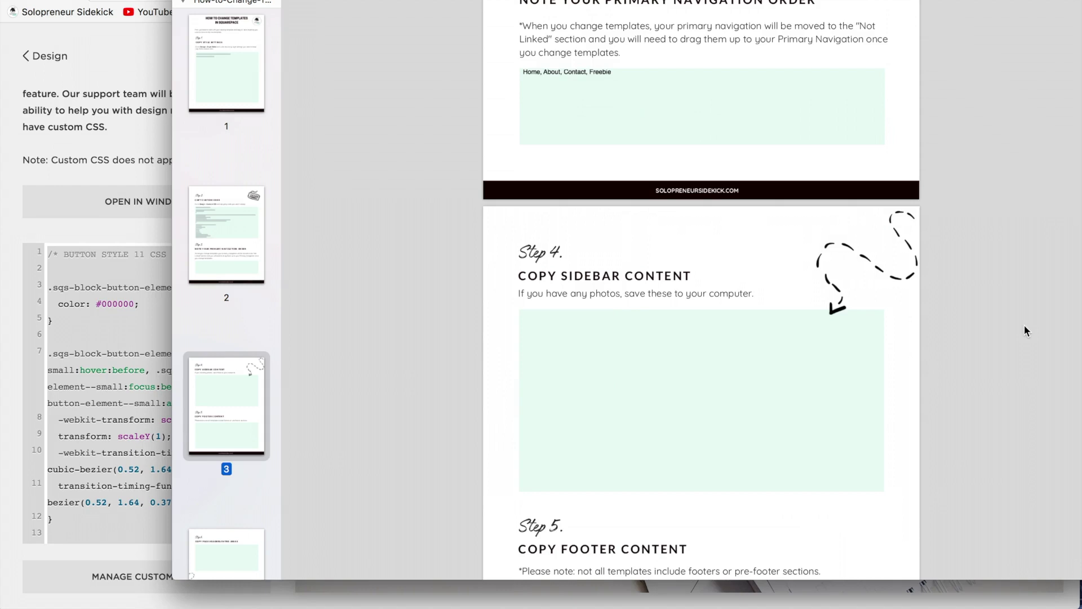
pyautogui.click(650, 337)
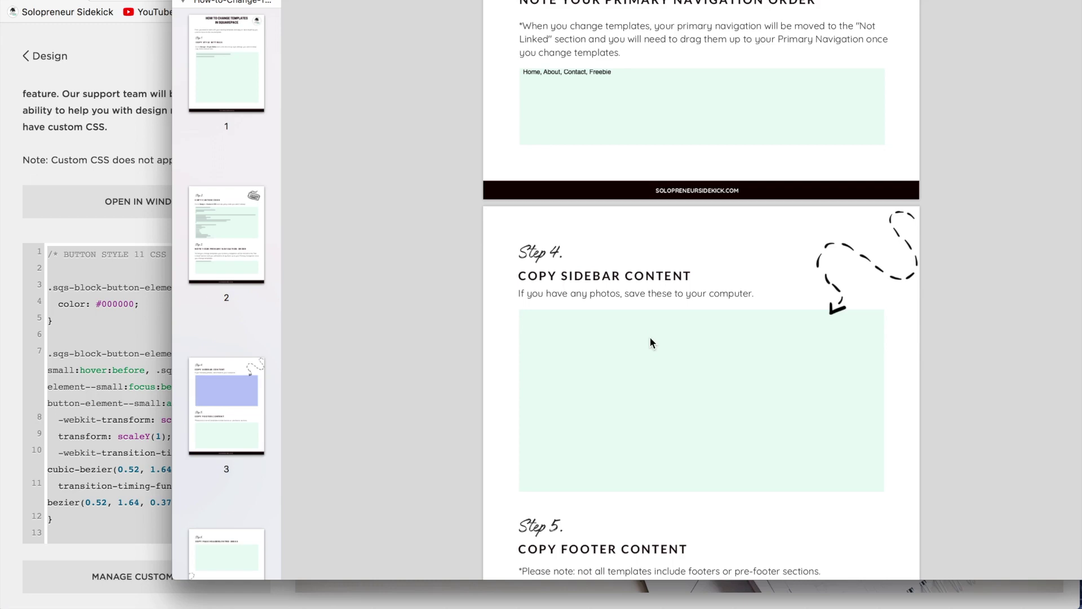
pyautogui.scroll(-6, 1005, 282)
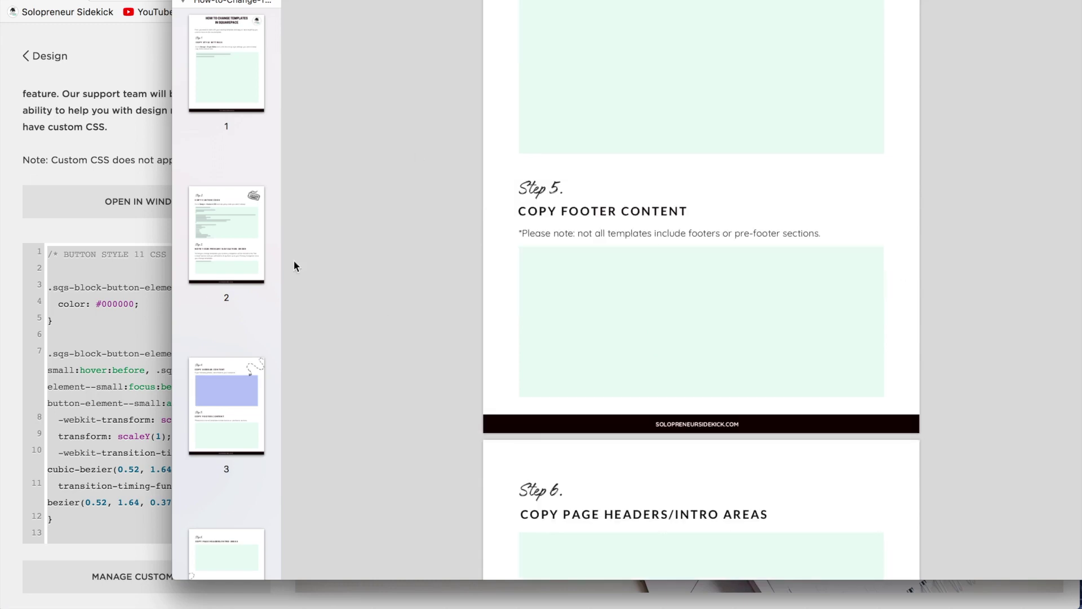
# Step: Select the 'This website is awesome!' footer heading and paste it into the Step 5 box
pyautogui.click(70, 174)
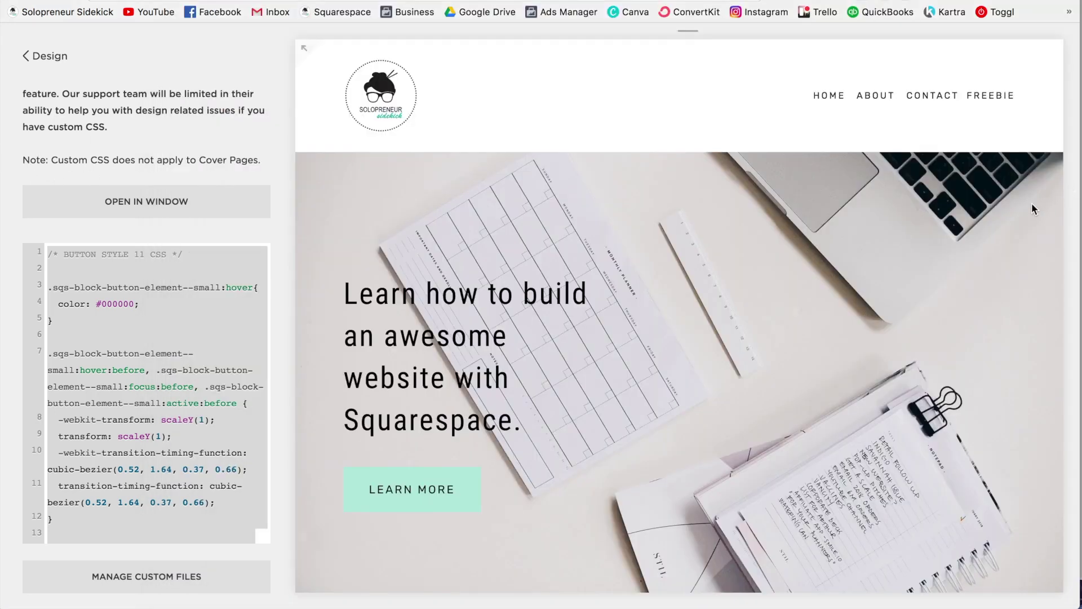
pyautogui.scroll(-12, 1032, 203)
pyautogui.scroll(-10, 1032, 203)
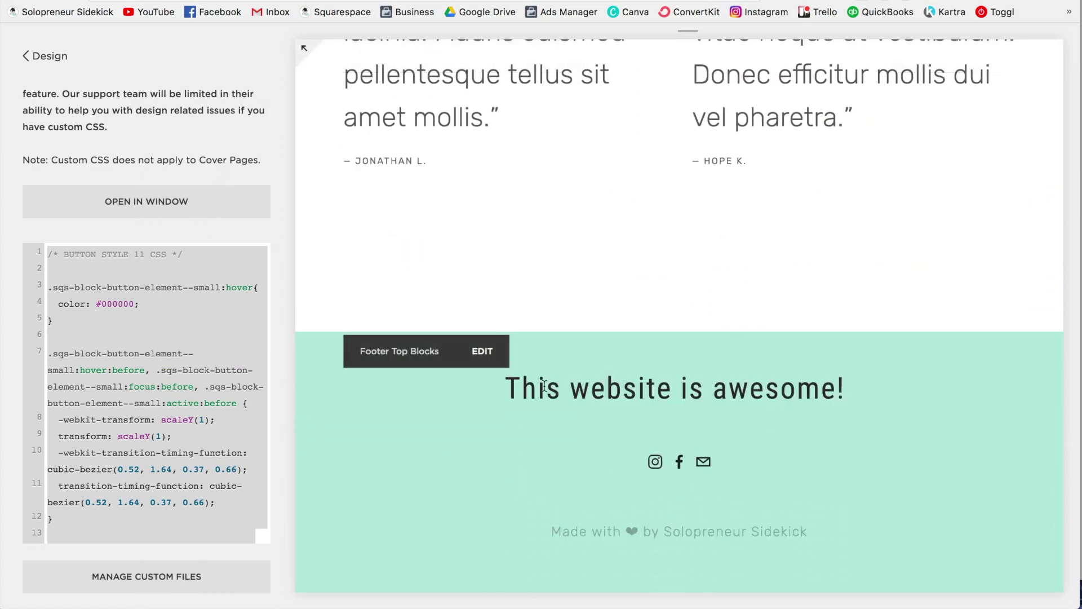
pyautogui.moveTo(505, 389); pyautogui.dragTo(673, 390)
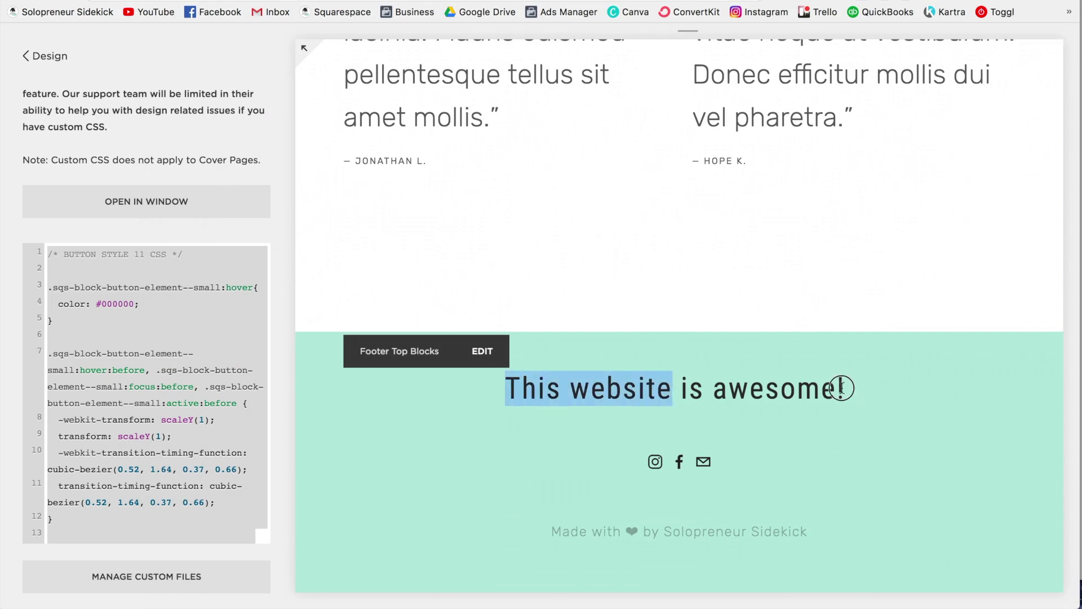
pyautogui.moveTo(854, 391); pyautogui.dragTo(500, 385)
pyautogui.hotkey('ctrl', 'c')
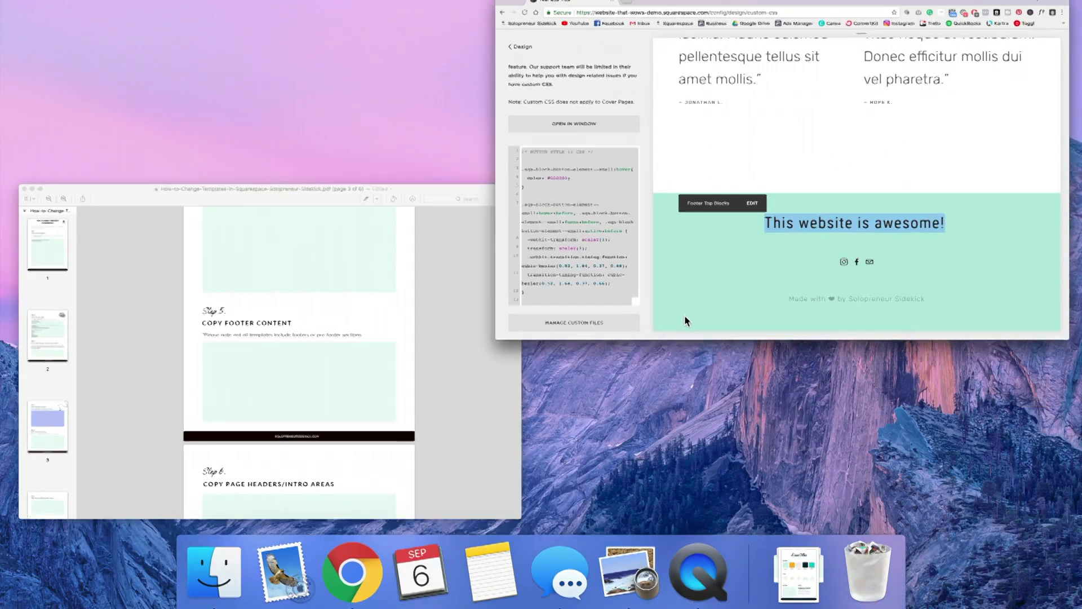
pyautogui.click(385, 452)
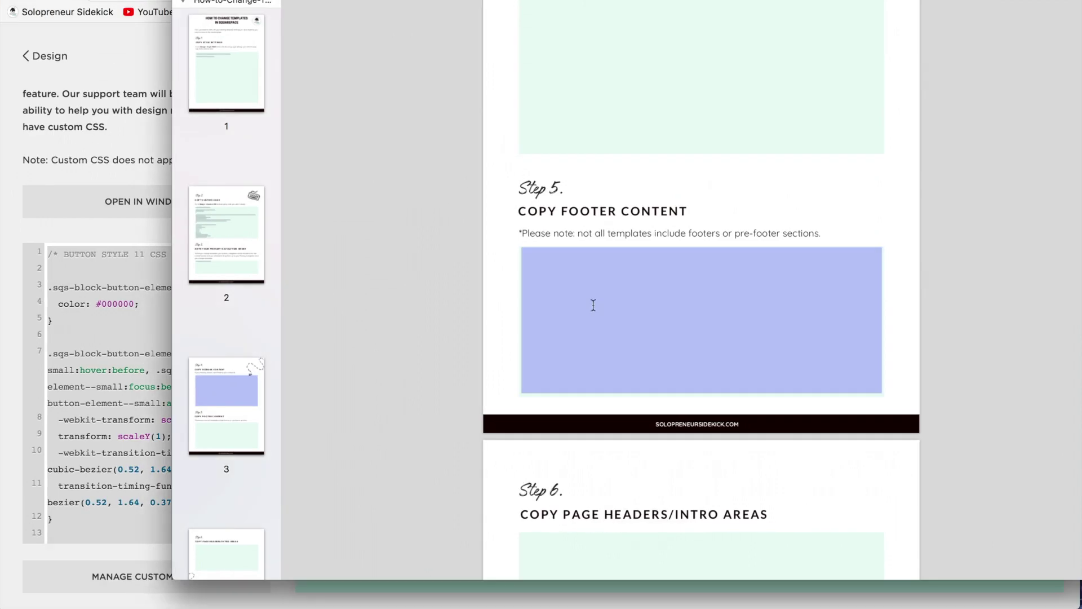
pyautogui.click(594, 284)
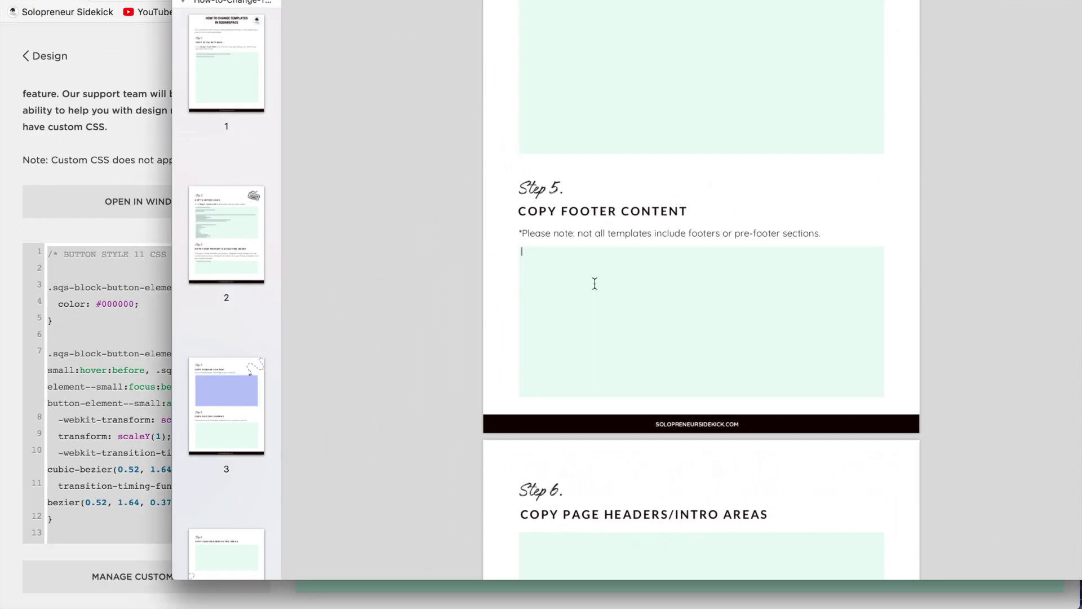
pyautogui.hotkey('ctrl', 'v')
pyautogui.scroll(-5, 911, 263)
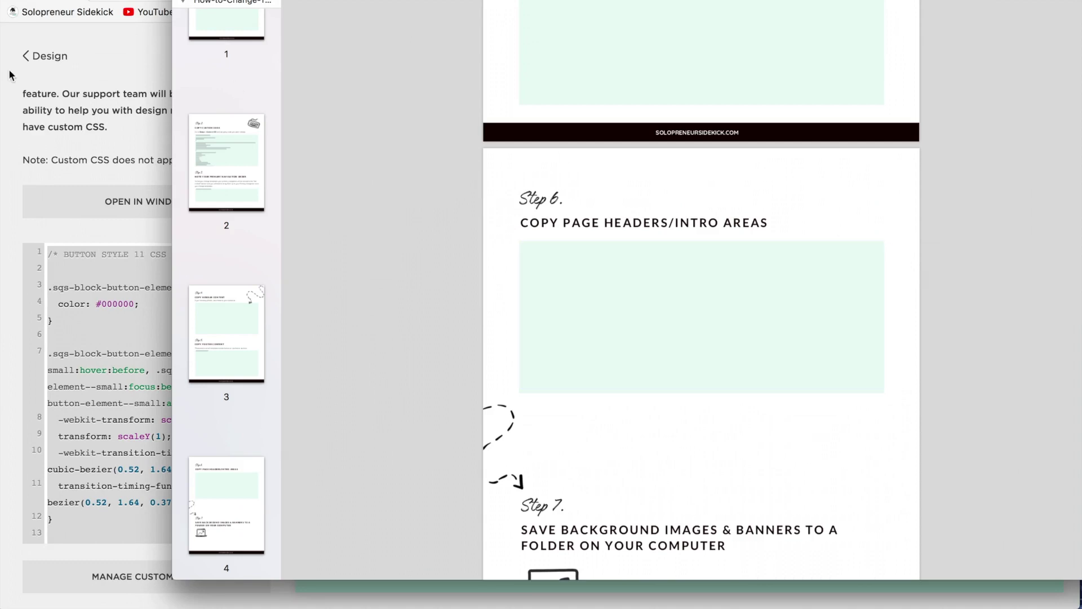
pyautogui.click(41, 93)
# Step: Bring up the site's About page to check its intro banner
pyautogui.scroll(15, 468, 251)
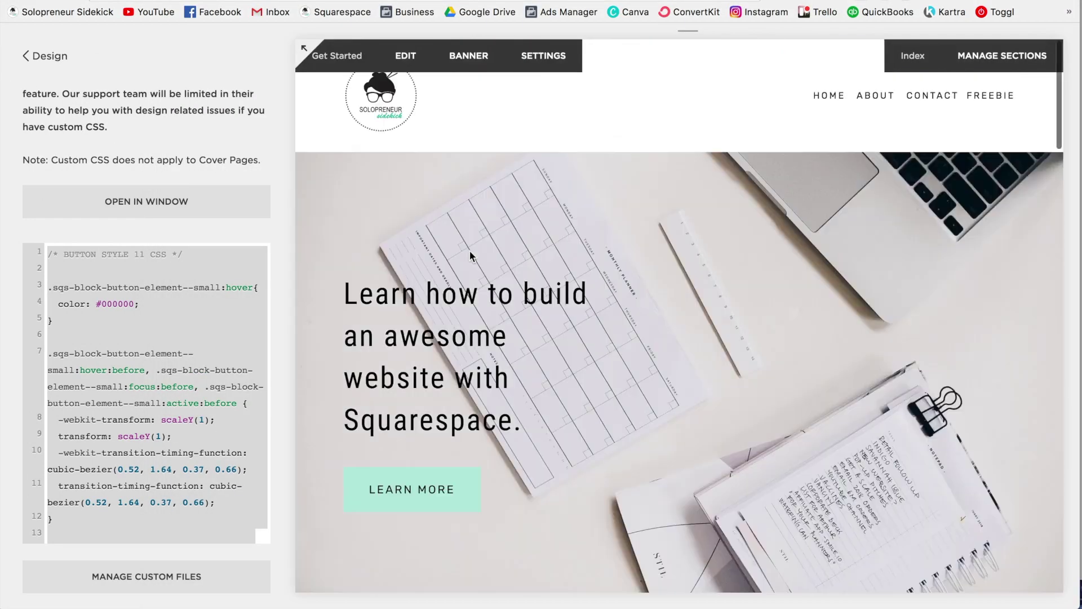
pyautogui.click(882, 97)
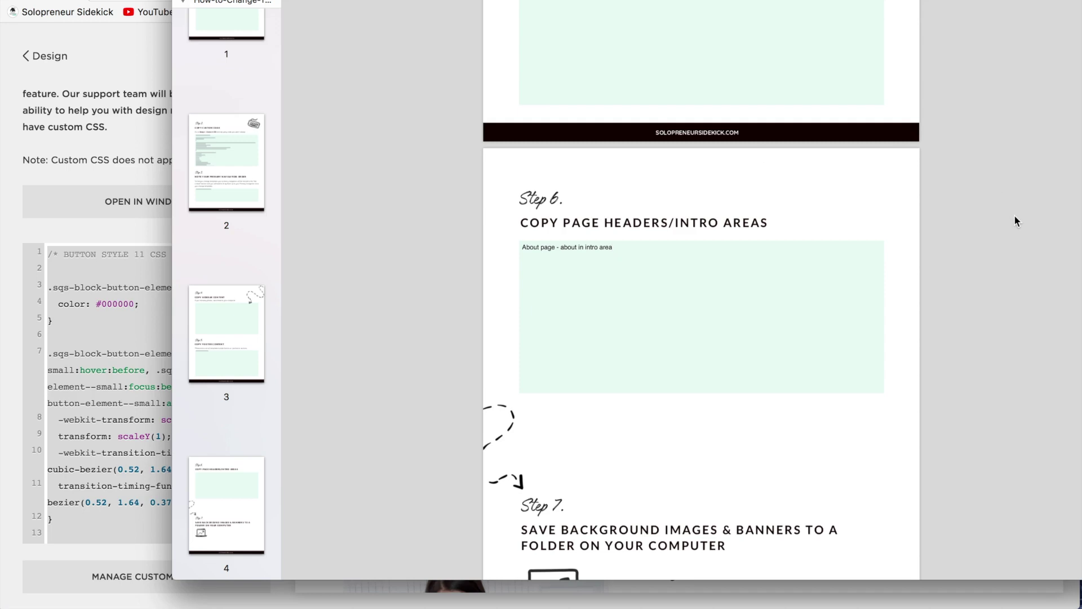
# Step: Scroll the guide ahead to its Step 7 section
pyautogui.scroll(-5, 1015, 221)
pyautogui.scroll(-2, 1016, 221)
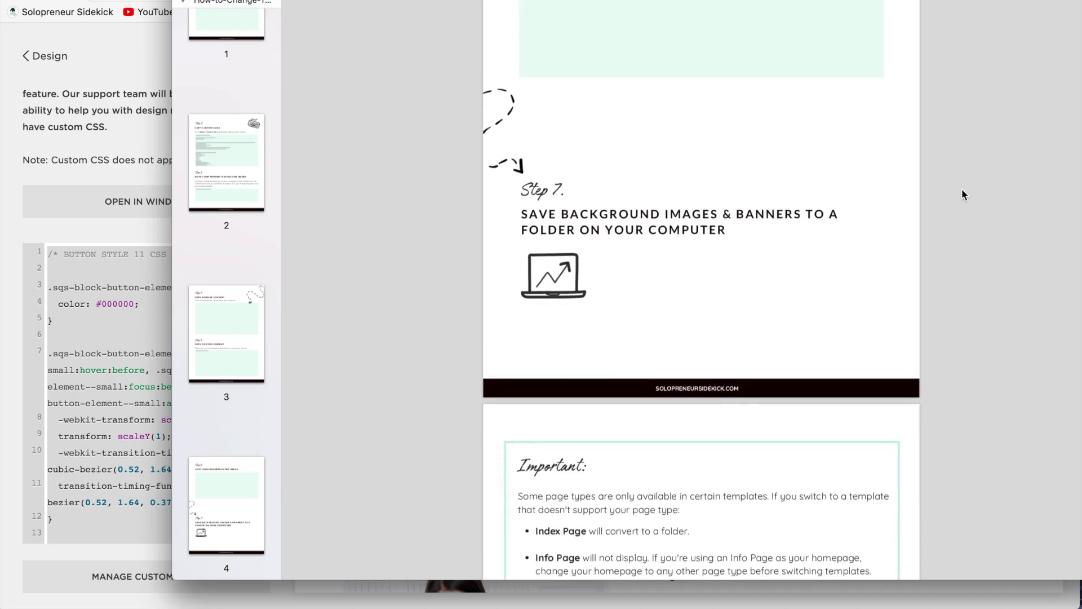
pyautogui.scroll(1, 961, 194)
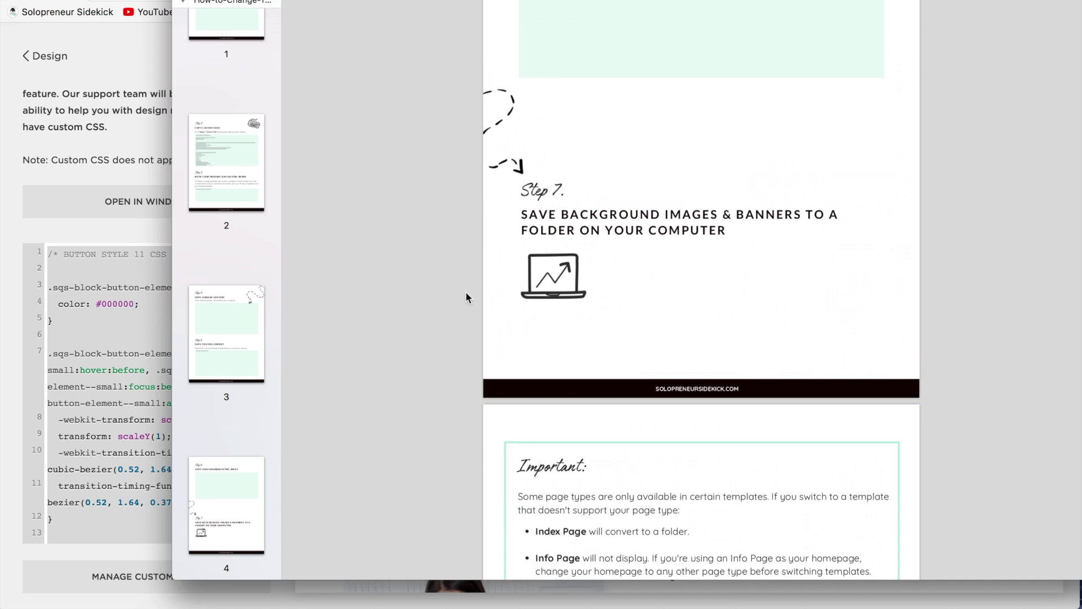
# Step: Show the site's Contact page in the Squarespace preview for review
pyautogui.click(62, 141)
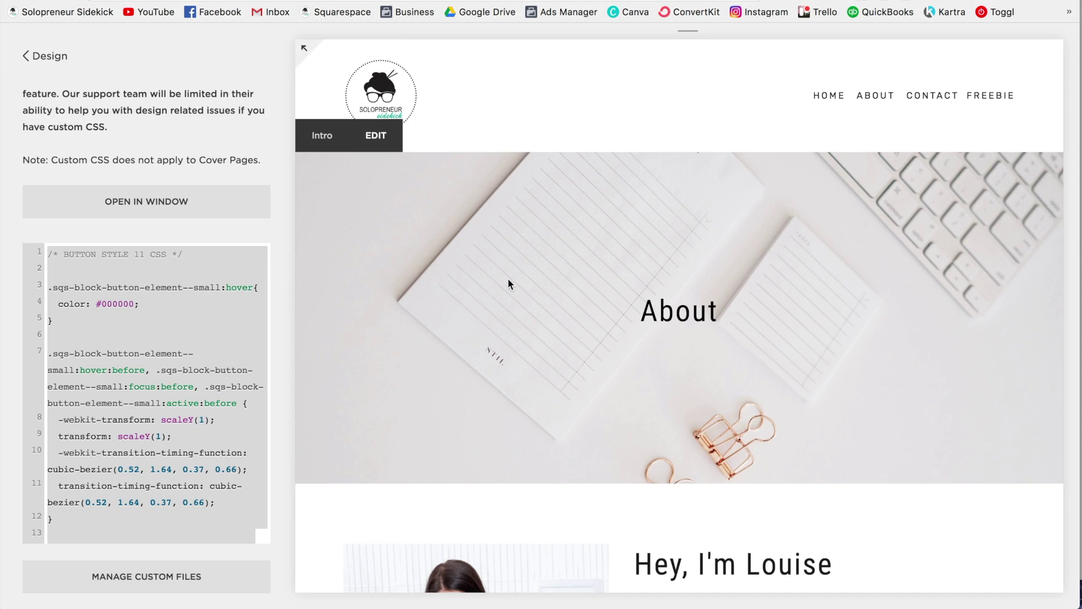
pyautogui.scroll(-3, 508, 278)
pyautogui.scroll(3, 509, 278)
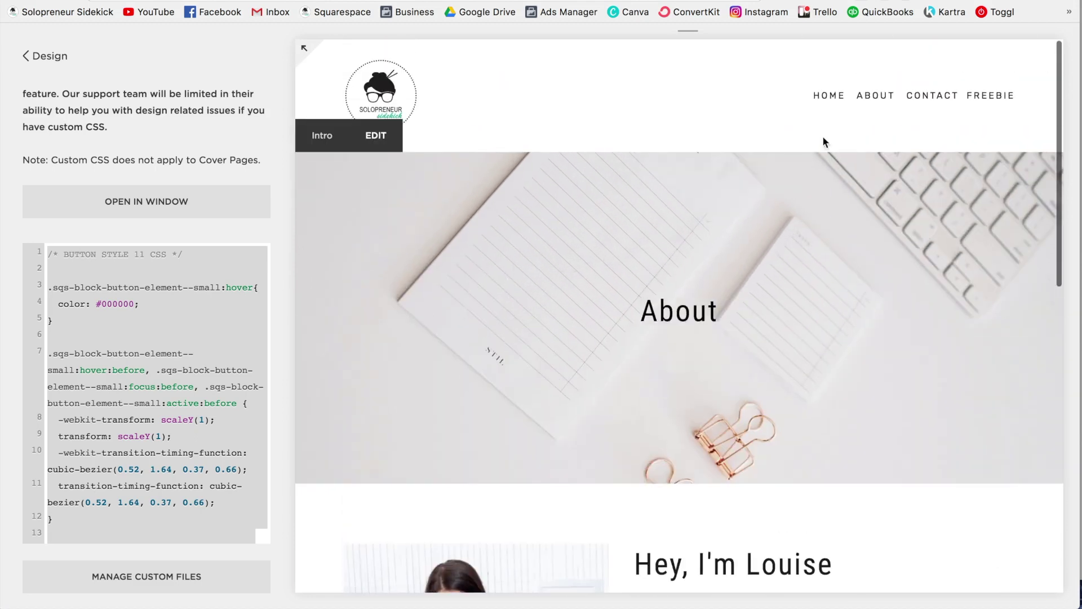
pyautogui.click(933, 100)
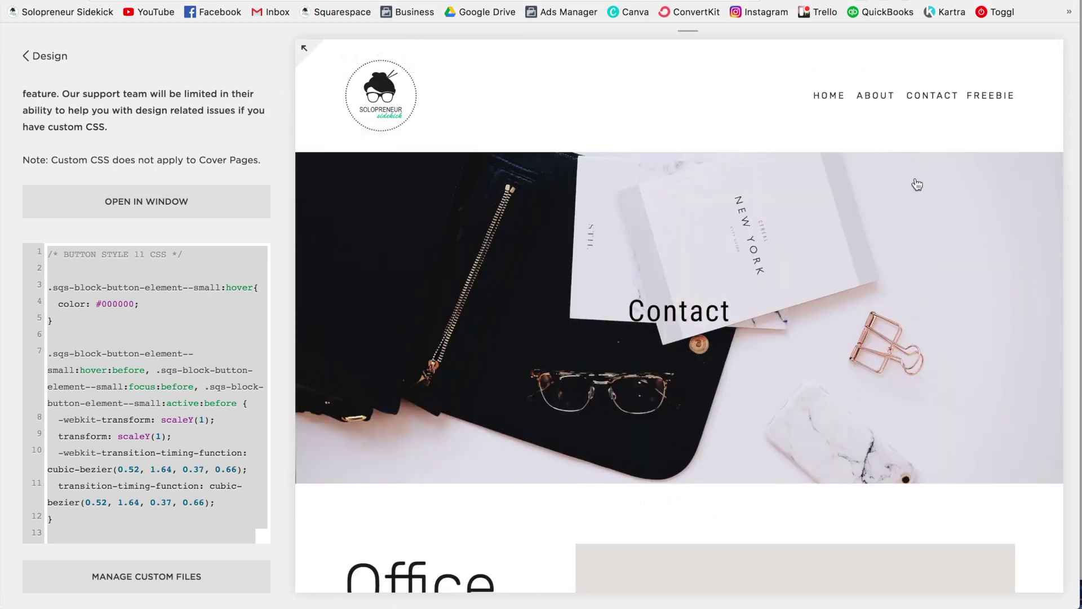
pyautogui.press('super+Tab')
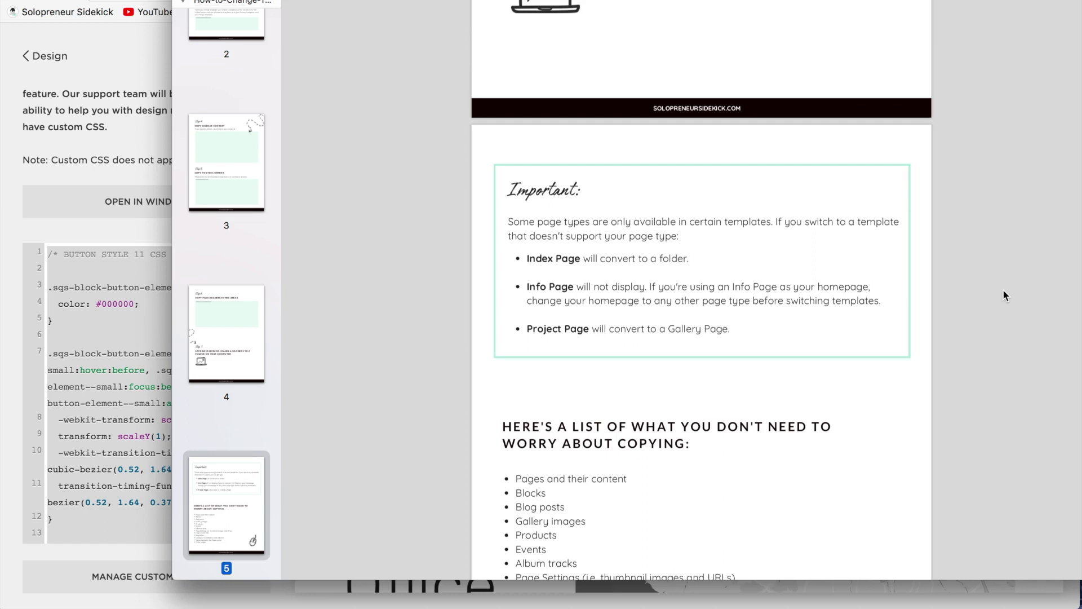
# Step: Read the guide down to its How to Change Templates page
pyautogui.scroll(-5, 1003, 291)
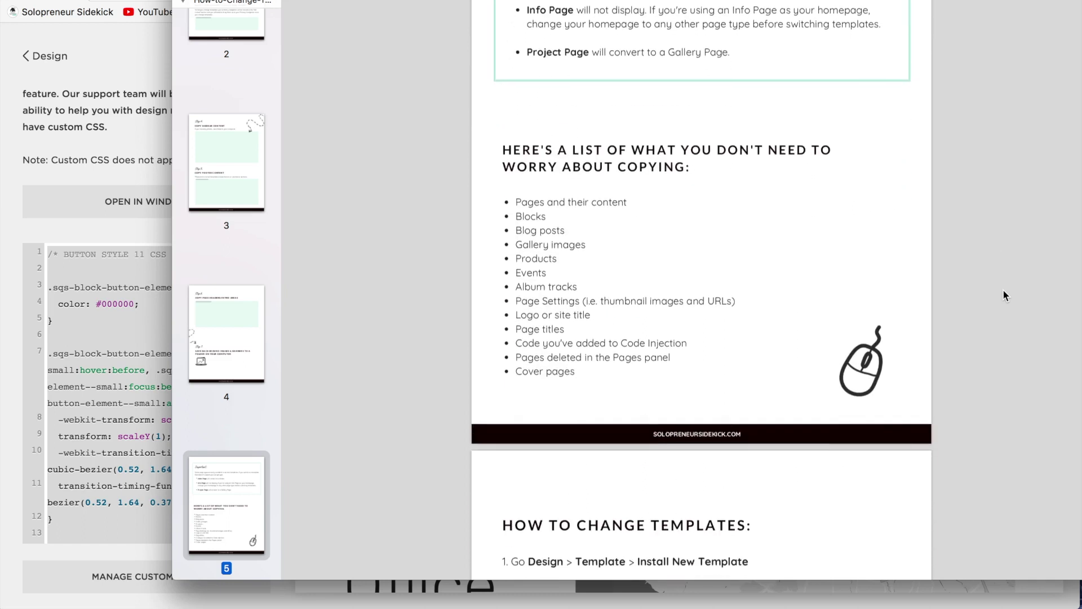
pyautogui.scroll(1, 1003, 294)
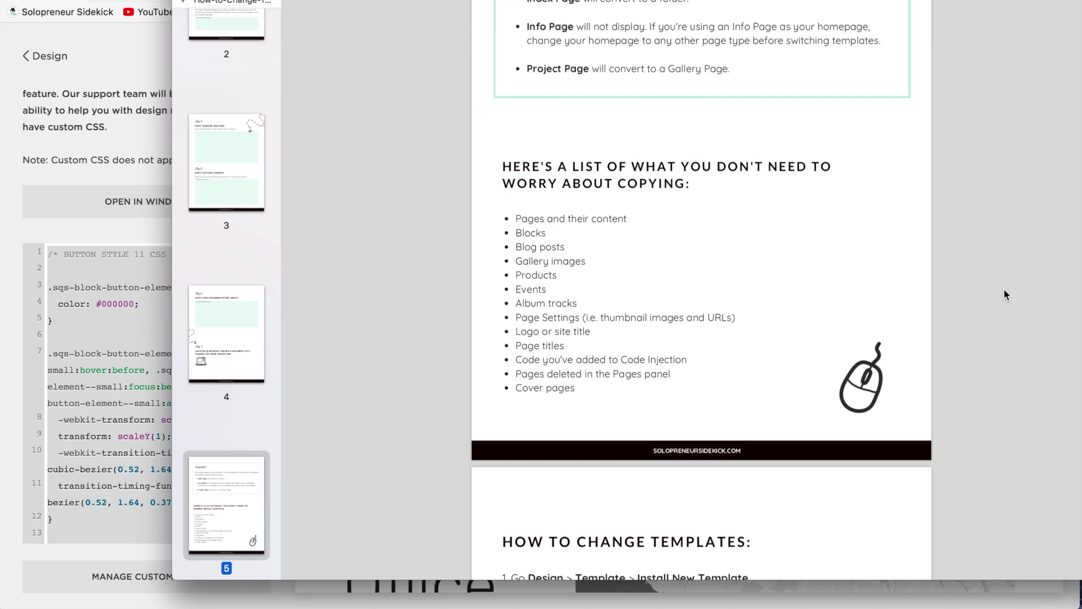
pyautogui.scroll(-5, 1004, 290)
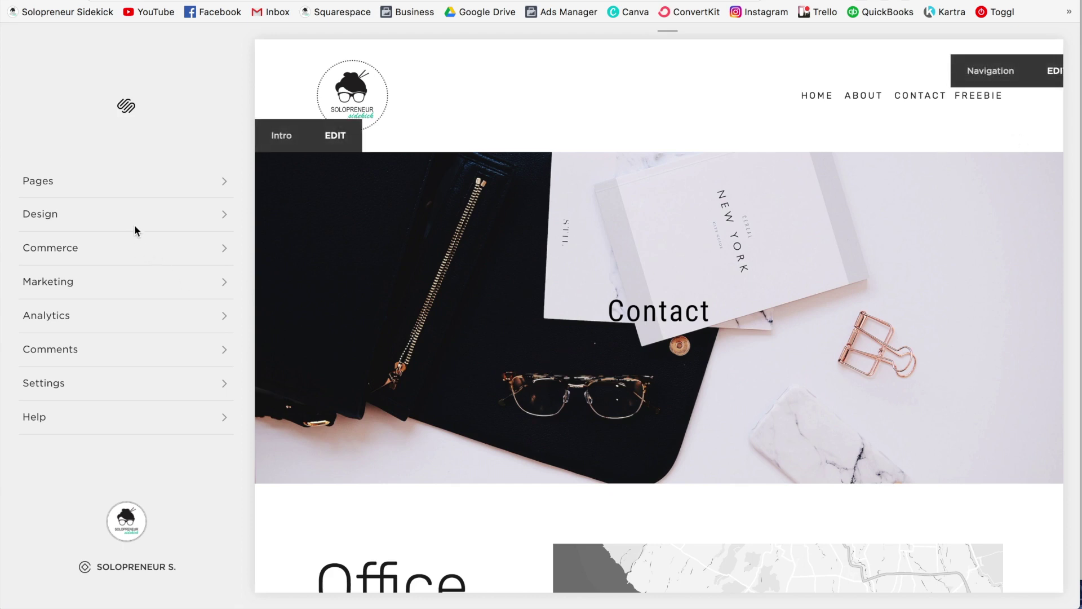
# Step: Bring up the Design > Template panel, showing Brine as the live template
pyautogui.click(75, 214)
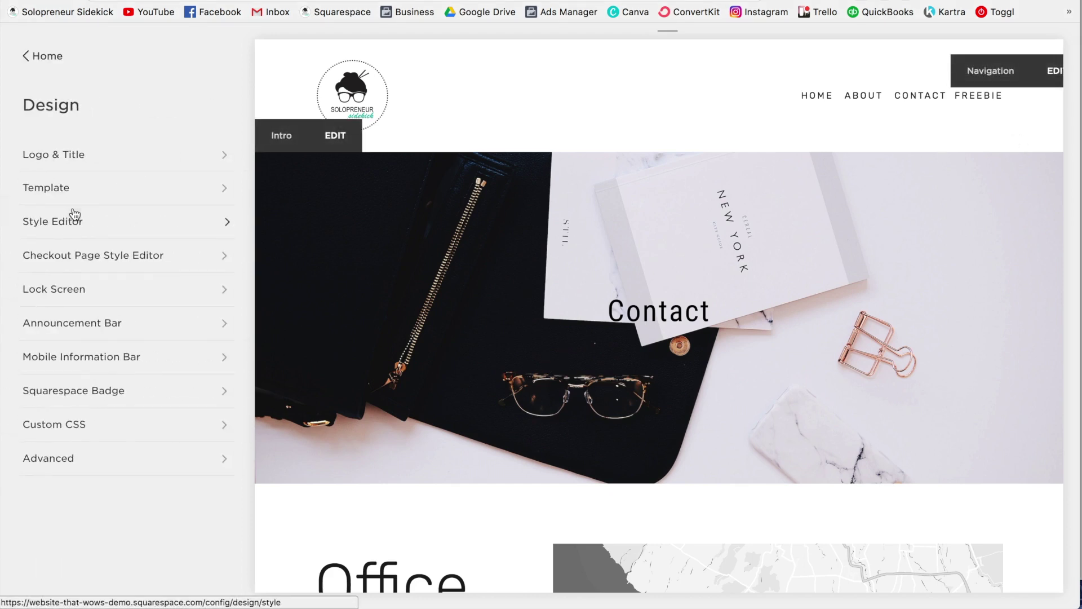
pyautogui.click(47, 186)
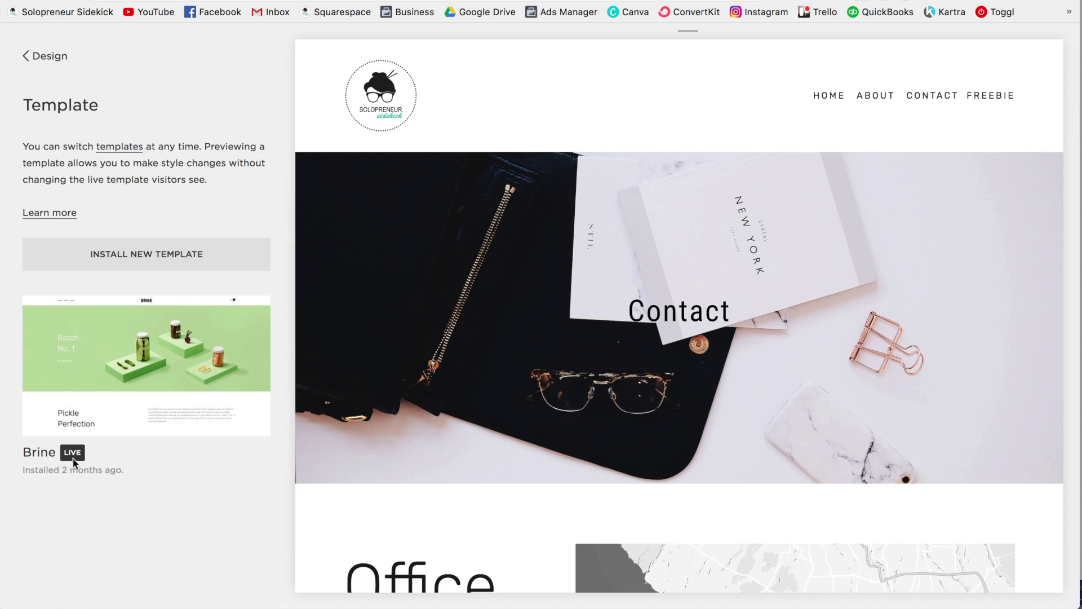
# Step: Browse the template gallery and install the Hayden template
pyautogui.click(150, 252)
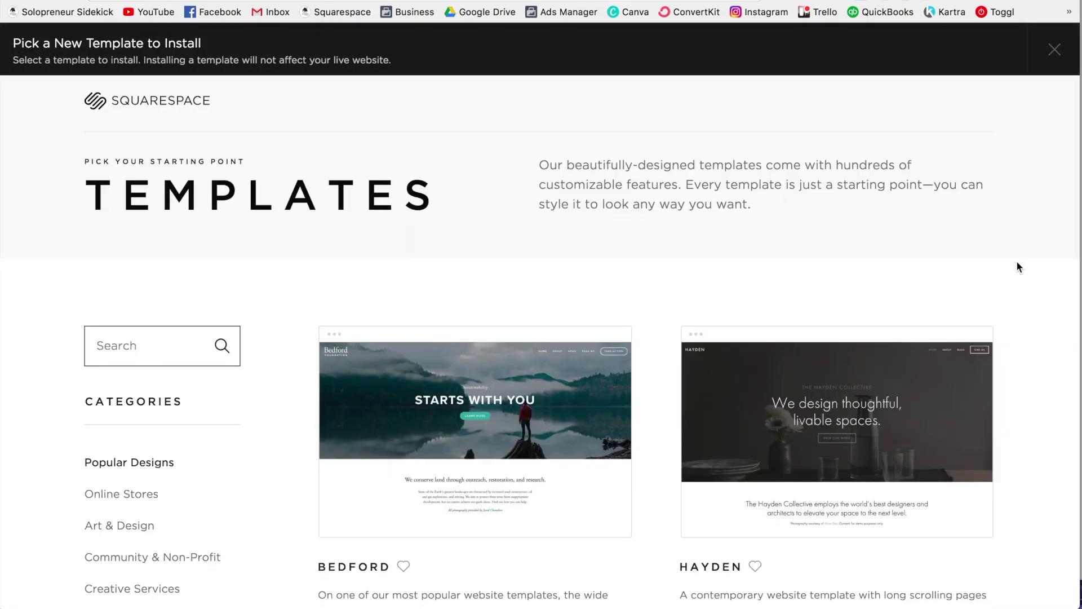
pyautogui.scroll(-3, 1017, 266)
pyautogui.scroll(-8, 1017, 263)
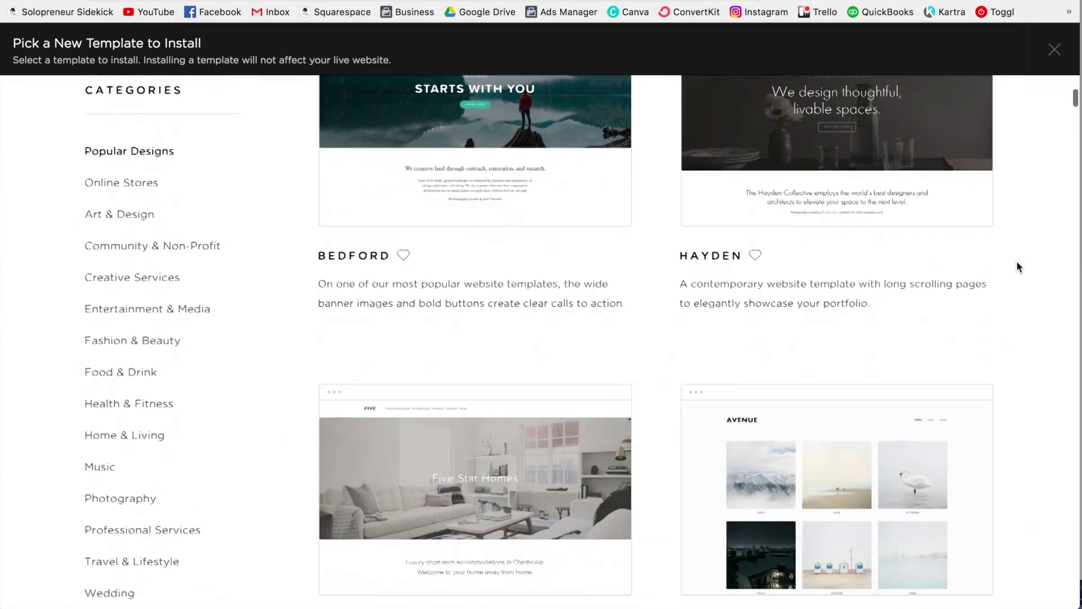
pyautogui.scroll(-7, 1016, 266)
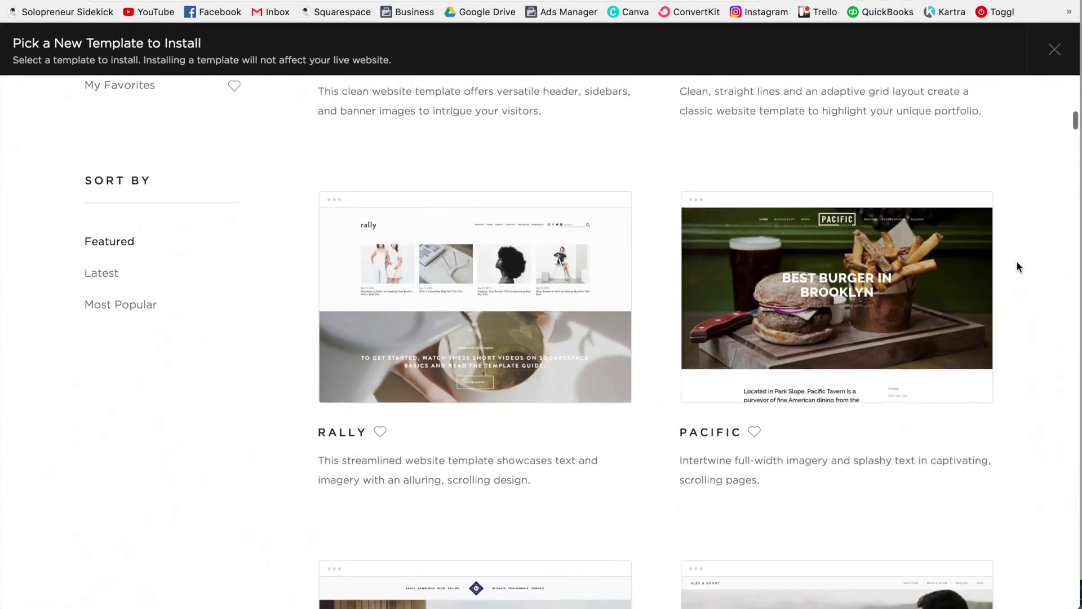
pyautogui.scroll(4, 1017, 259)
pyautogui.scroll(8, 1018, 259)
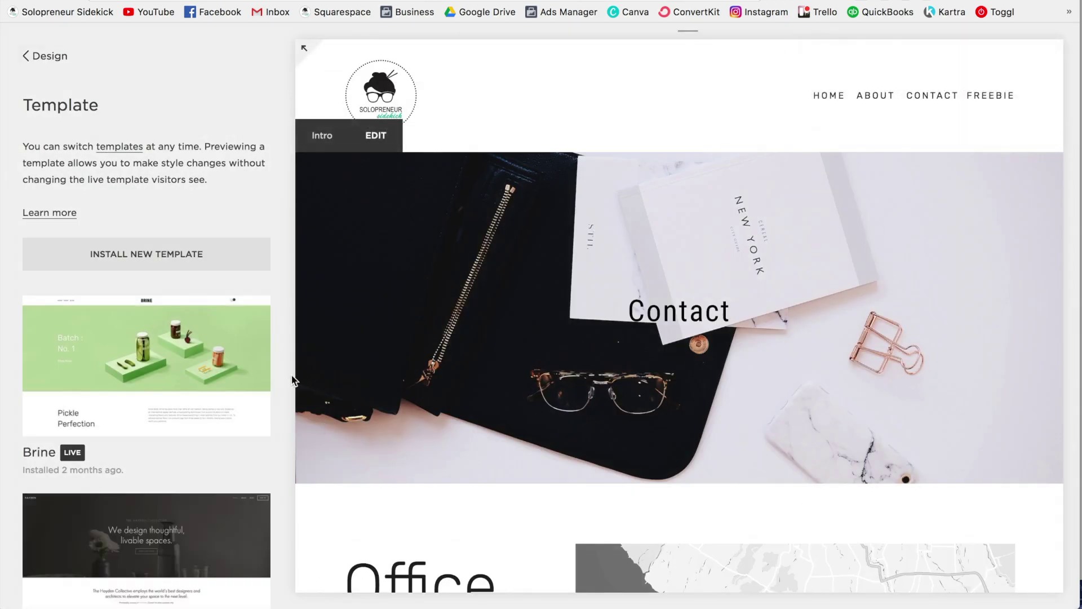
# Step: Preview the site with the Hayden template while Brine stays live
pyautogui.scroll(-2, 288, 376)
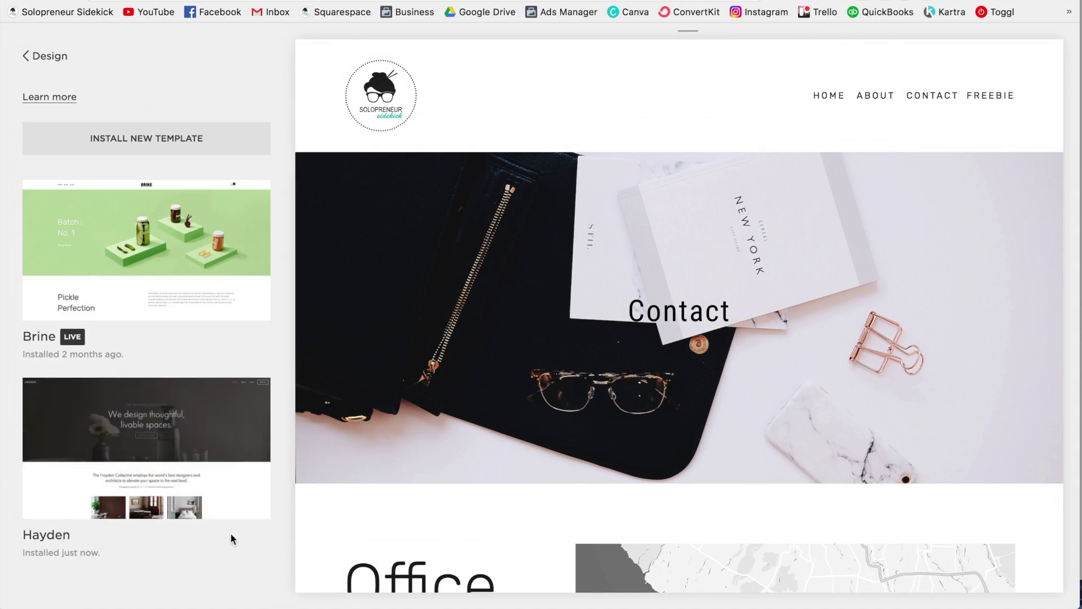
pyautogui.moveTo(137, 451)
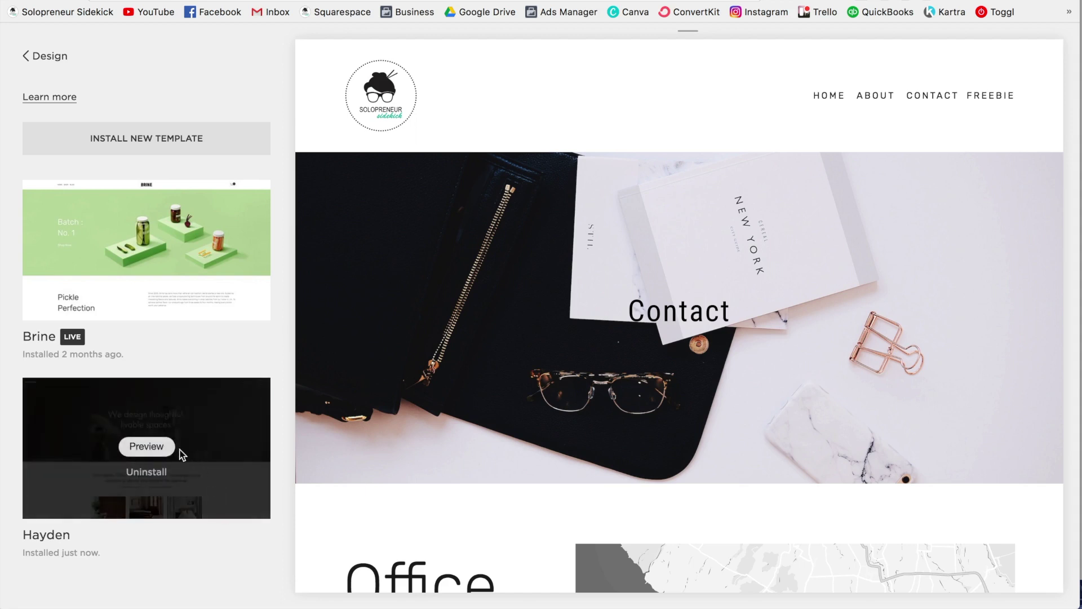
pyautogui.click(150, 449)
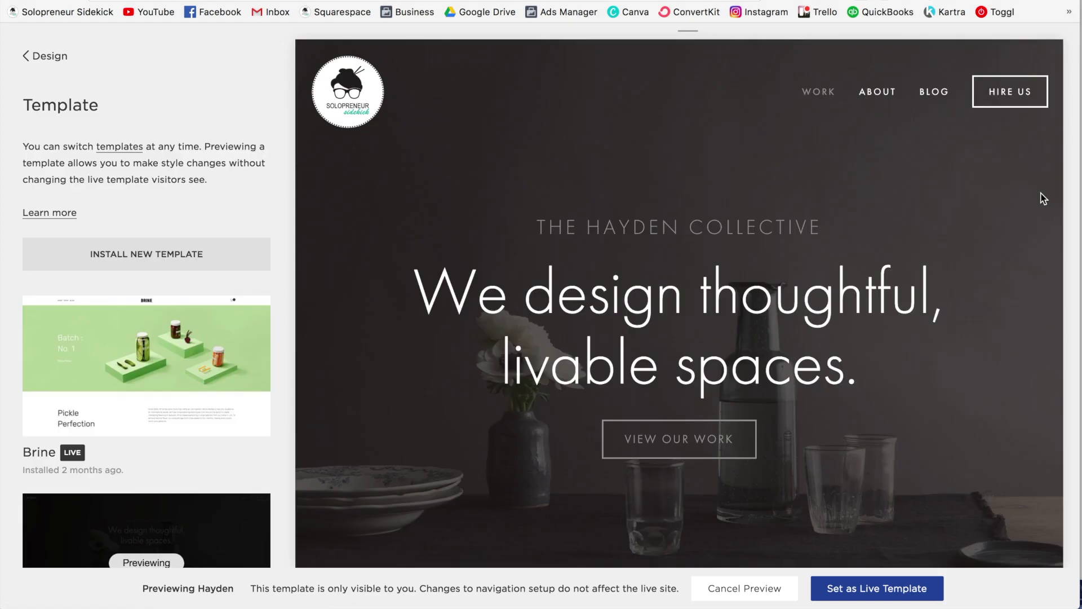
# Step: Look through the Hayden demo homepage, then return to the Design menu
pyautogui.scroll(-8, 1043, 199)
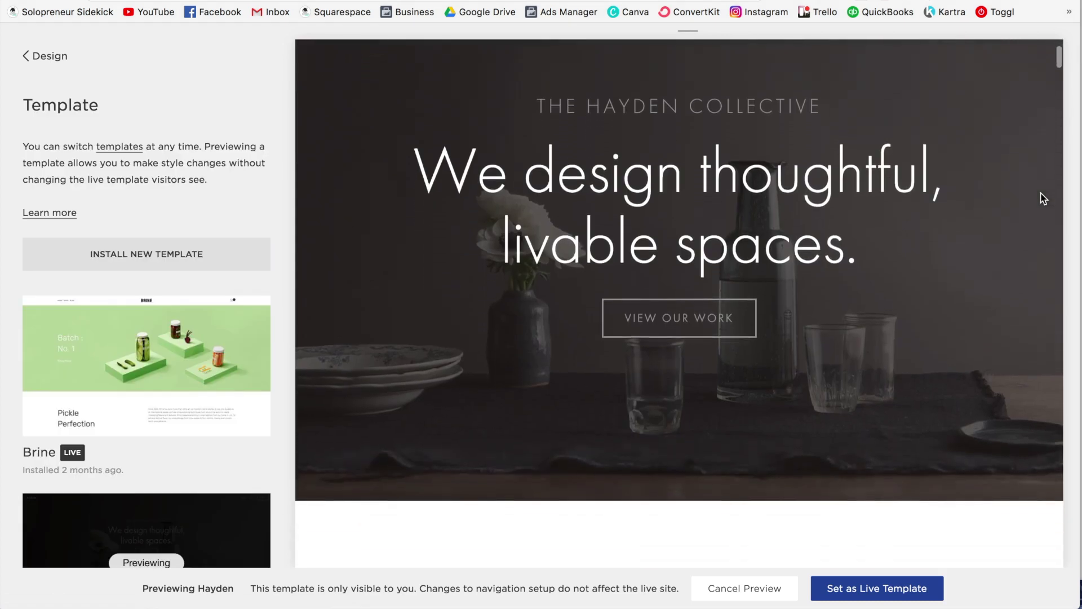
pyautogui.scroll(-10, 1043, 198)
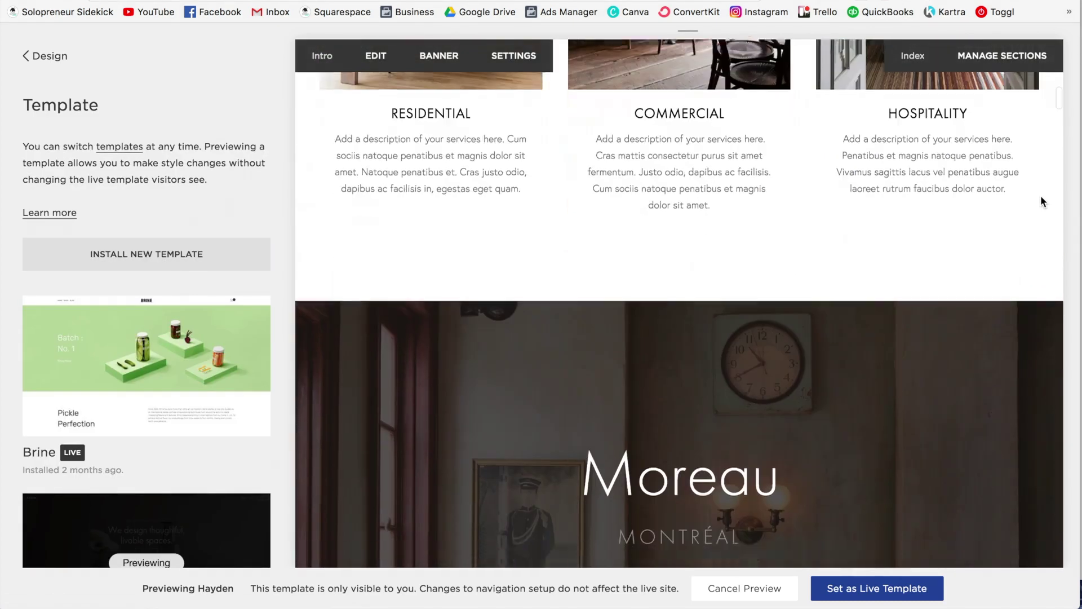
pyautogui.scroll(5, 1037, 254)
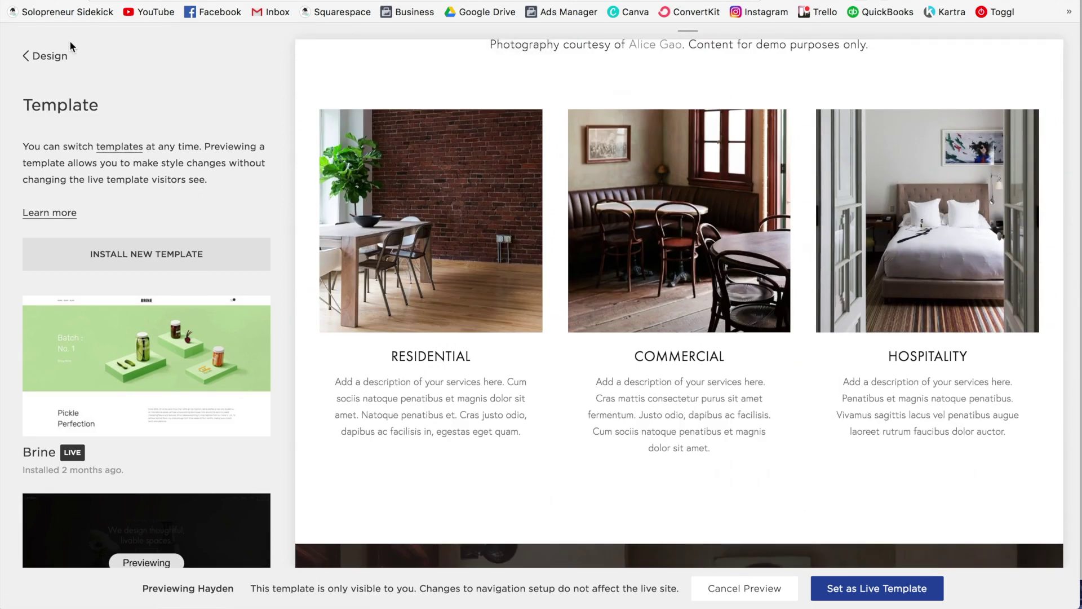
pyautogui.click(49, 57)
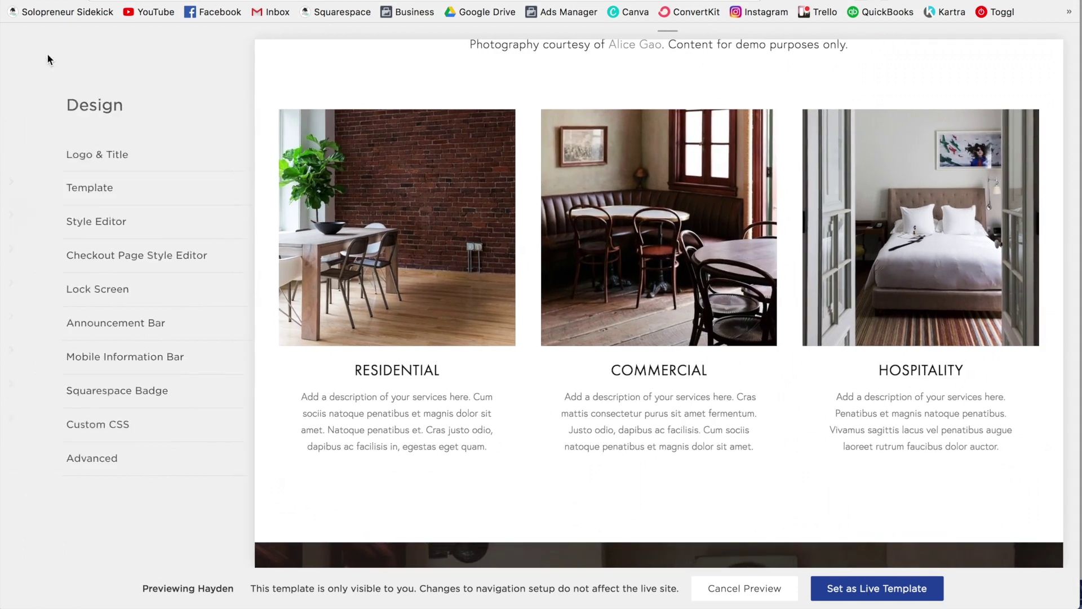
# Step: Move the original About page from Not Linked into Main Navigation above Work
pyautogui.click(49, 59)
pyautogui.click(73, 178)
pyautogui.scroll(-1, 248, 187)
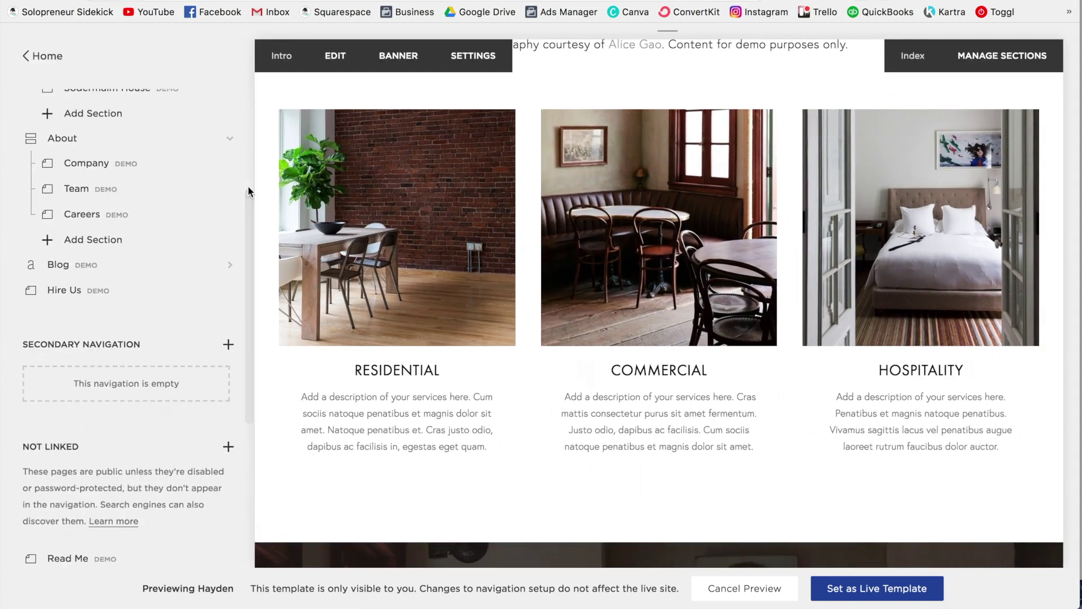
pyautogui.scroll(-3, 248, 189)
pyautogui.scroll(-2, 248, 189)
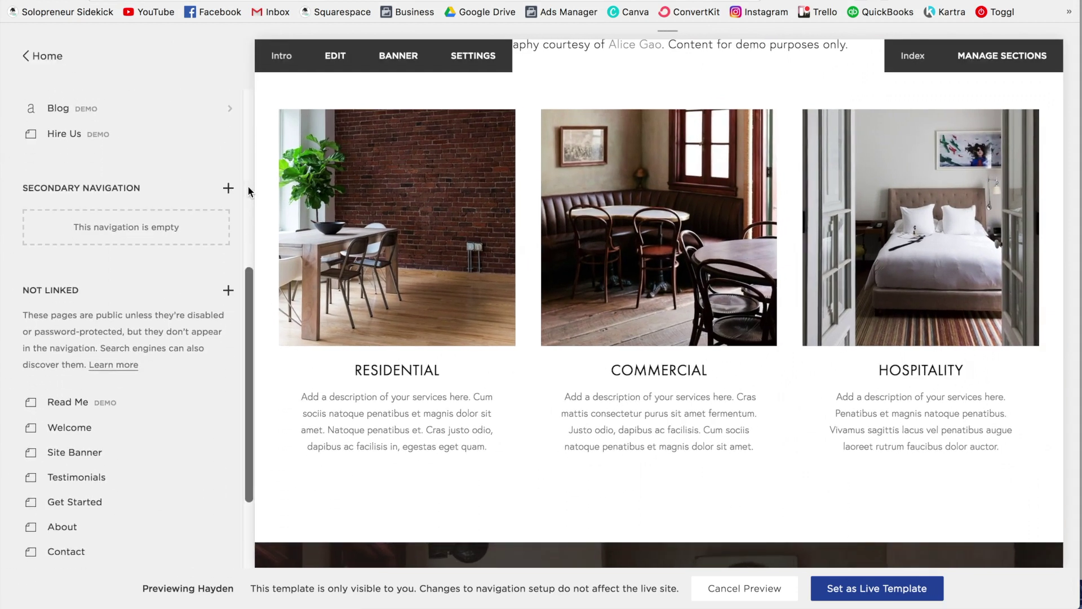
pyautogui.scroll(-3, 248, 189)
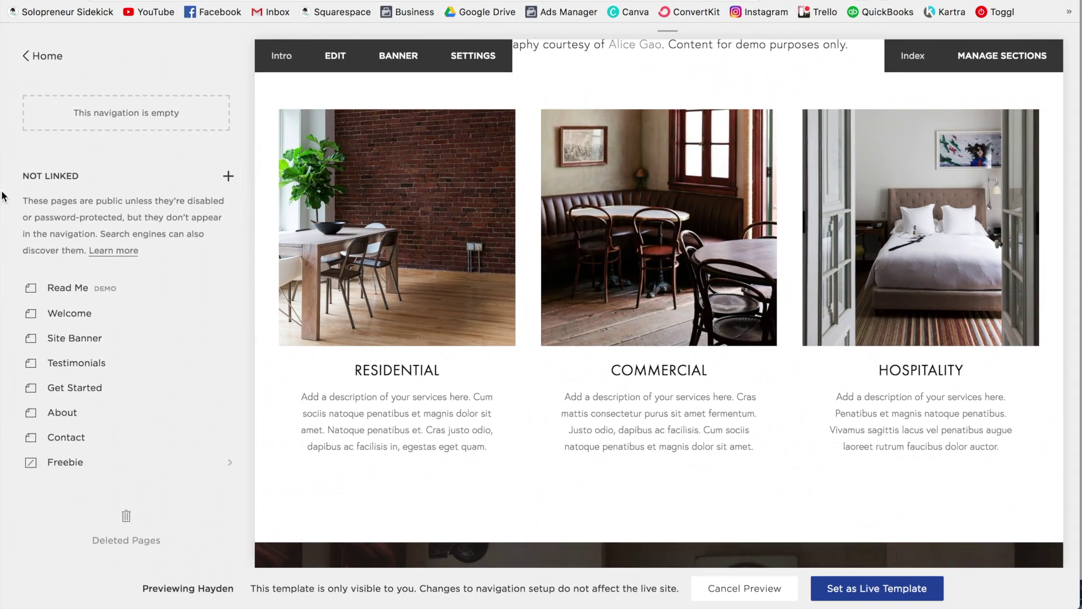
pyautogui.scroll(2, 219, 274)
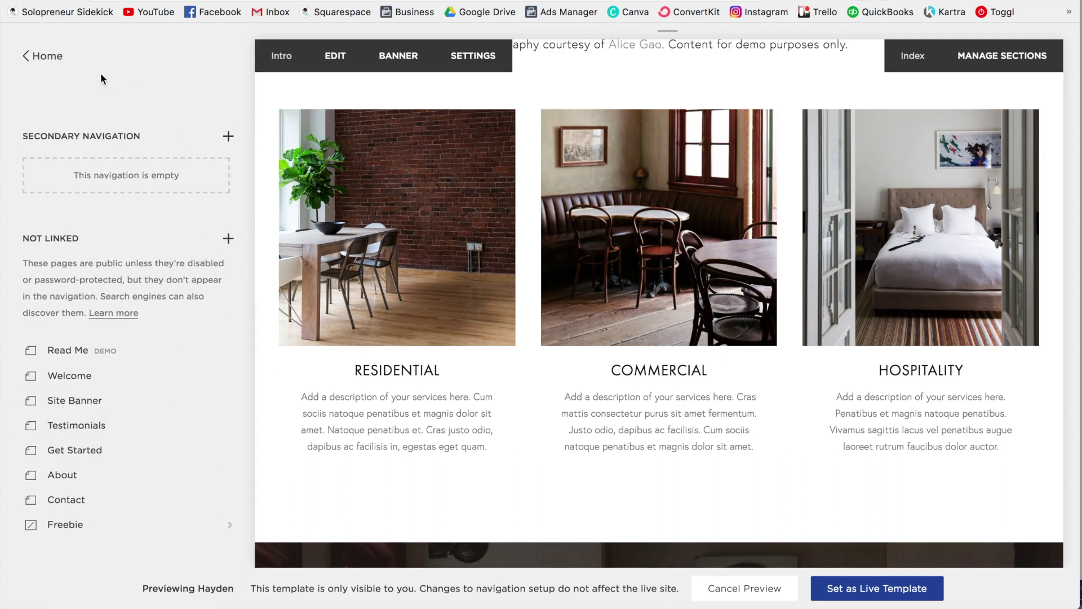
pyautogui.scroll(1, 120, 258)
pyautogui.moveTo(66, 527); pyautogui.dragTo(54, 120)
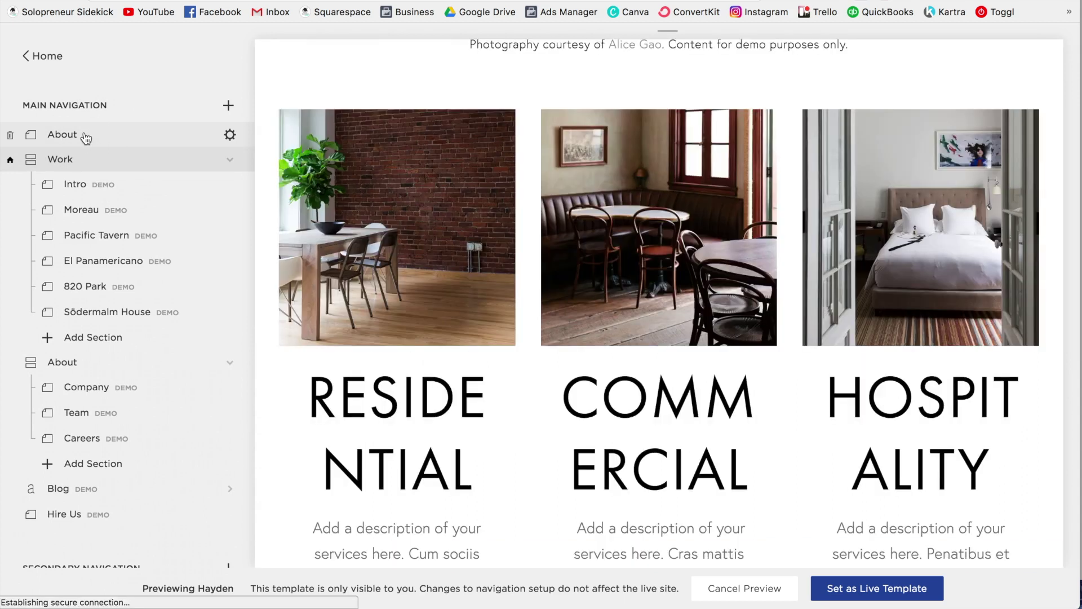
# Step: Display the relinked About page and scroll through its intro content
pyautogui.click(85, 136)
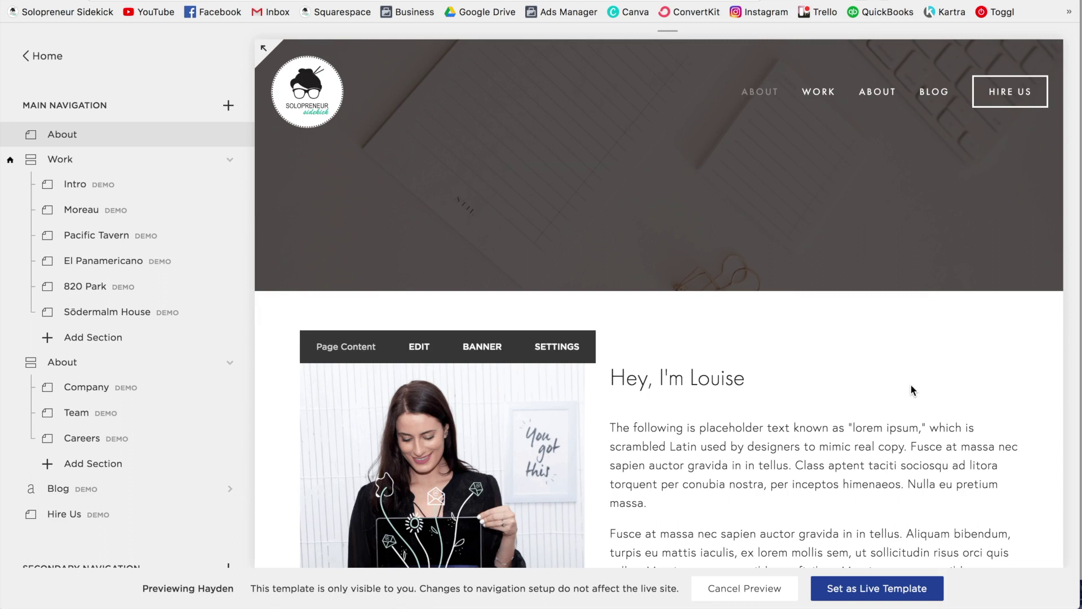
pyautogui.scroll(-3, 981, 397)
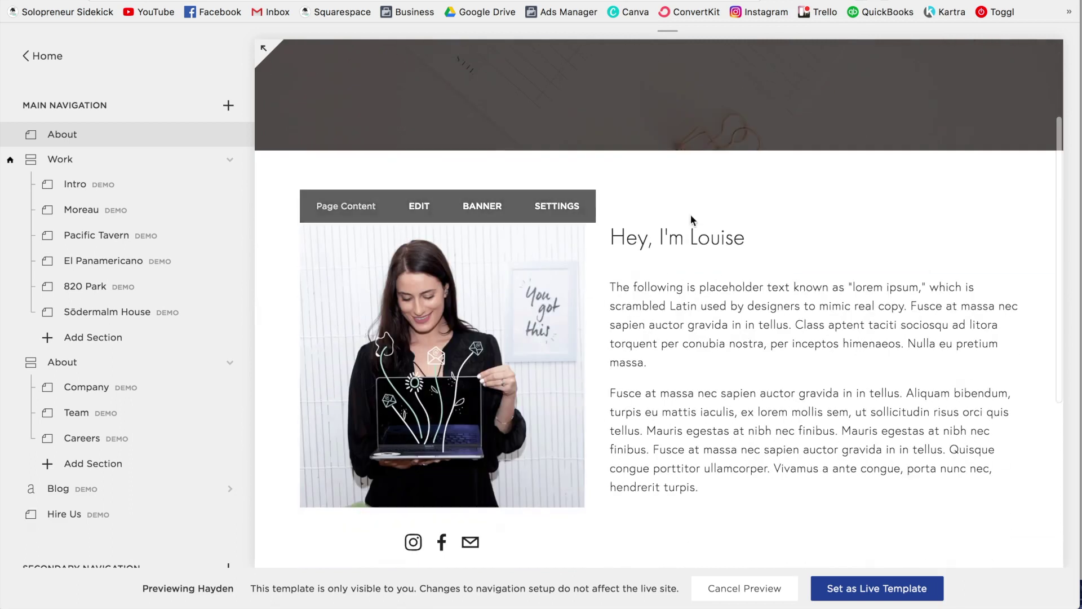
pyautogui.scroll(2, 820, 519)
pyautogui.scroll(1, 819, 520)
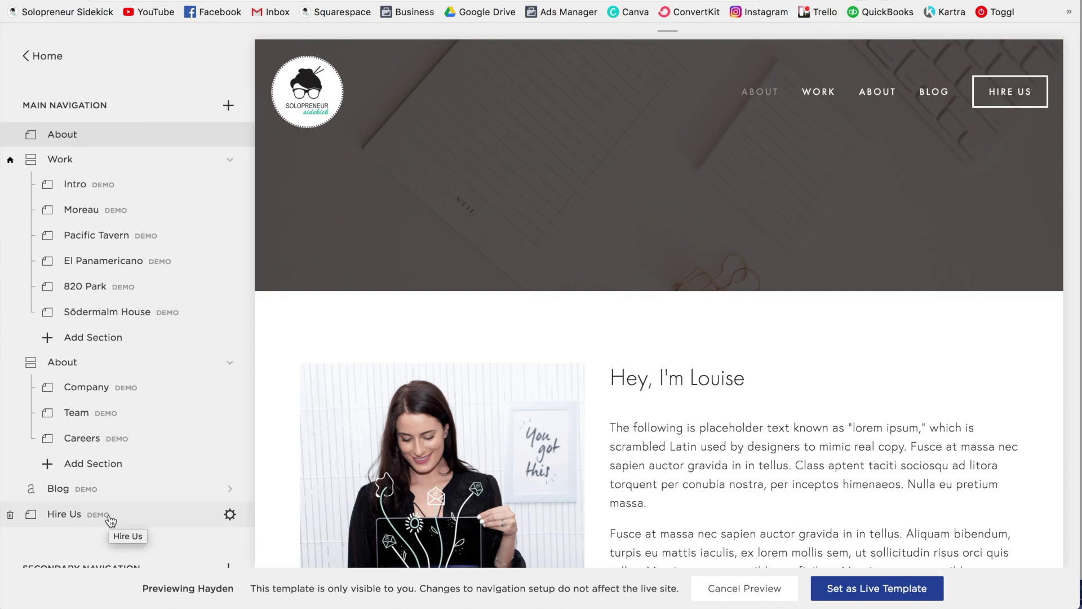
# Step: Delete the demo Hire Us page, About section and Blog, confirming each removal
pyautogui.click(11, 520)
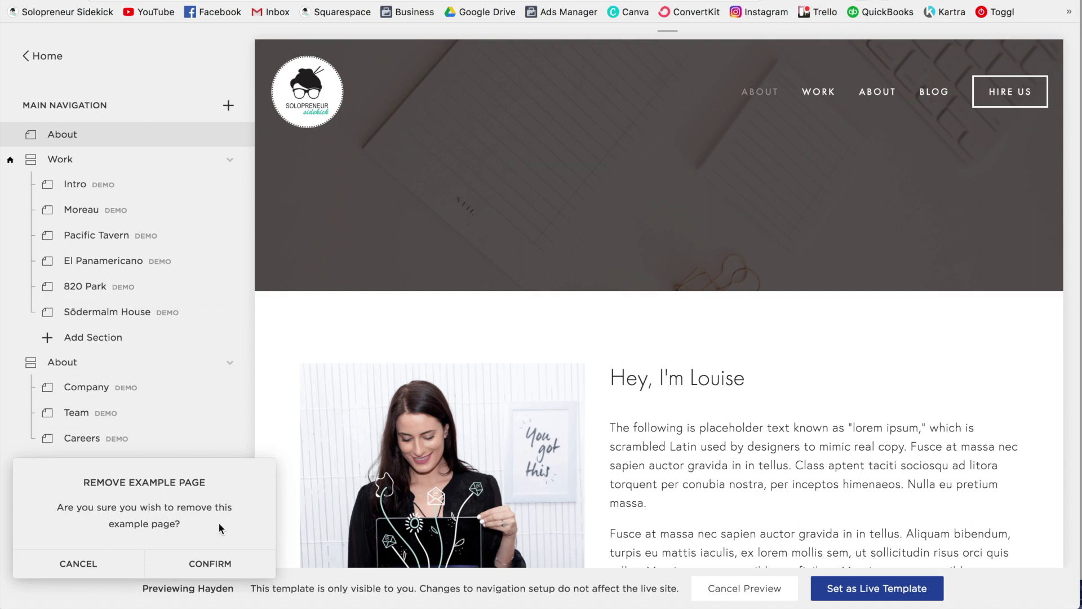
pyautogui.click(205, 561)
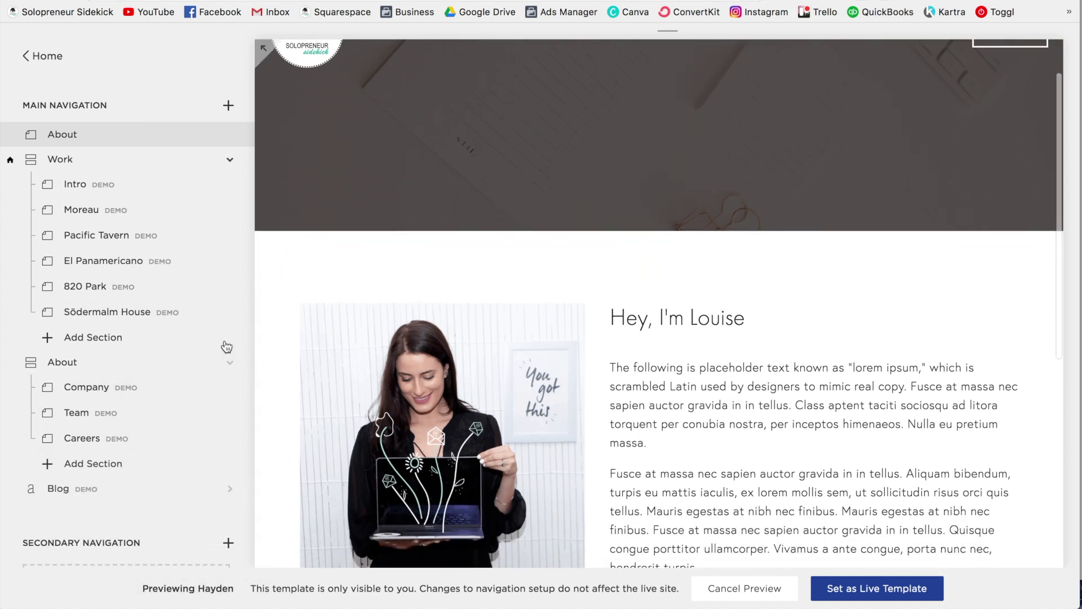
pyautogui.click(10, 362)
pyautogui.click(239, 394)
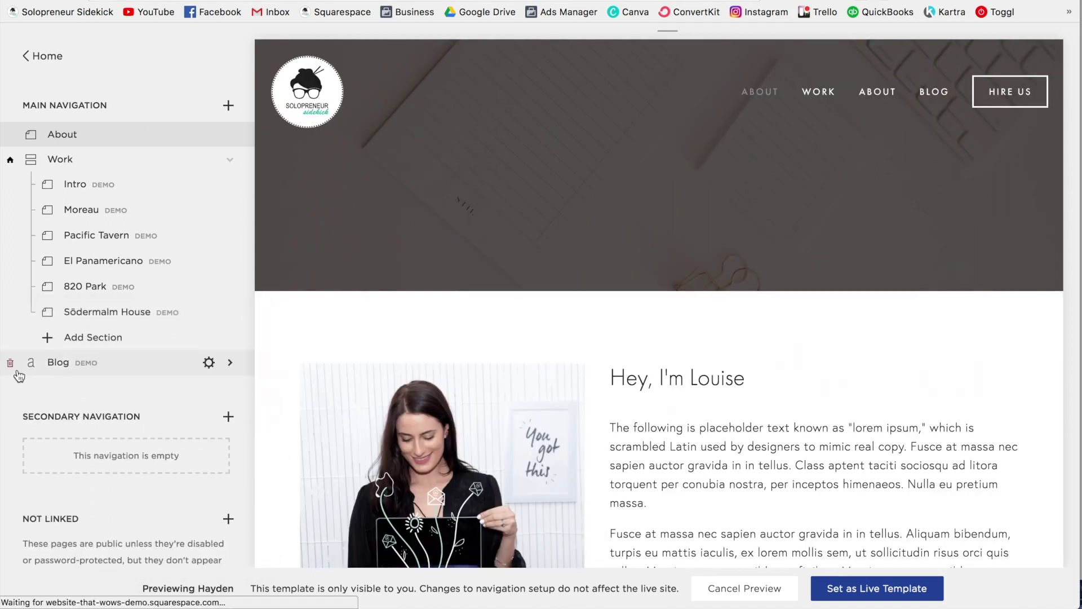
pyautogui.click(10, 363)
pyautogui.click(232, 411)
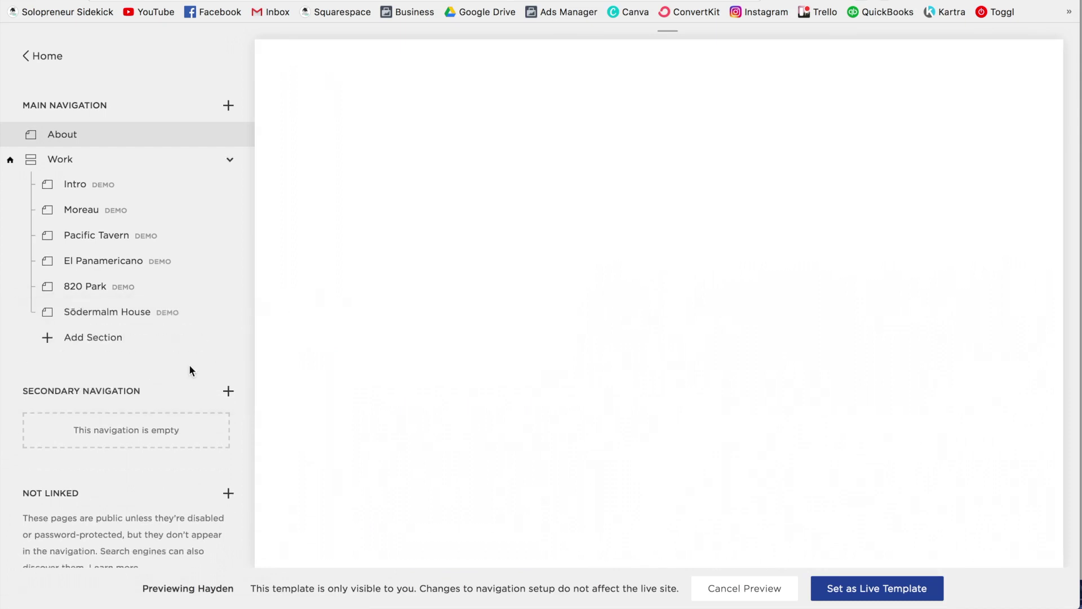
pyautogui.scroll(-5, 159, 415)
# Step: Drag the Welcome page up into the main navigation below Work
pyautogui.moveTo(79, 400); pyautogui.dragTo(83, 282)
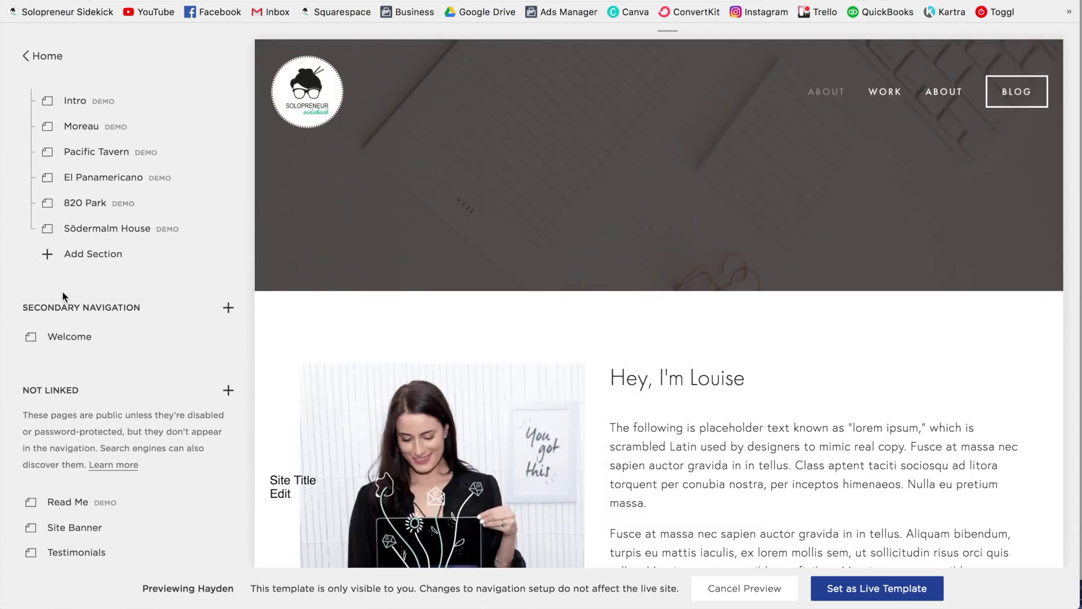
pyautogui.click(73, 274)
pyautogui.moveTo(73, 273); pyautogui.dragTo(67, 265)
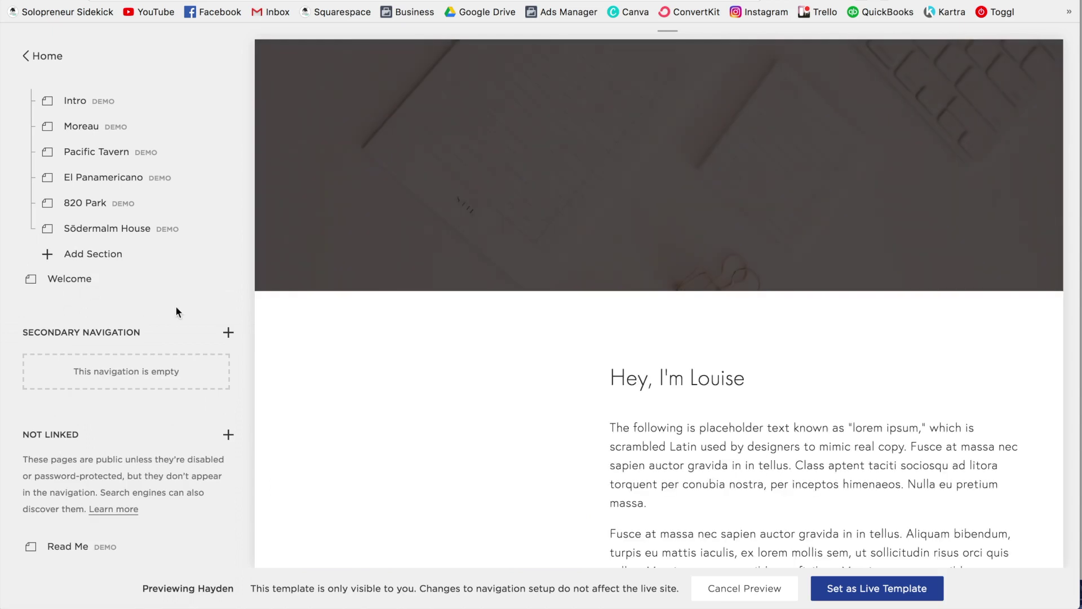
# Step: Create a new index page named 'Home' in the main navigation
pyautogui.scroll(3, 176, 304)
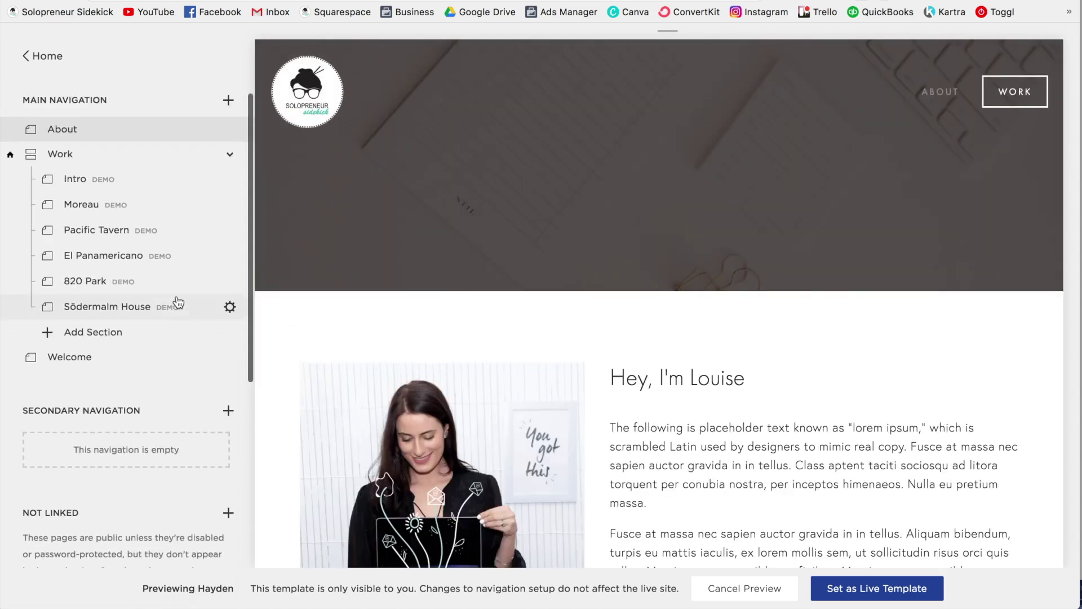
pyautogui.click(228, 101)
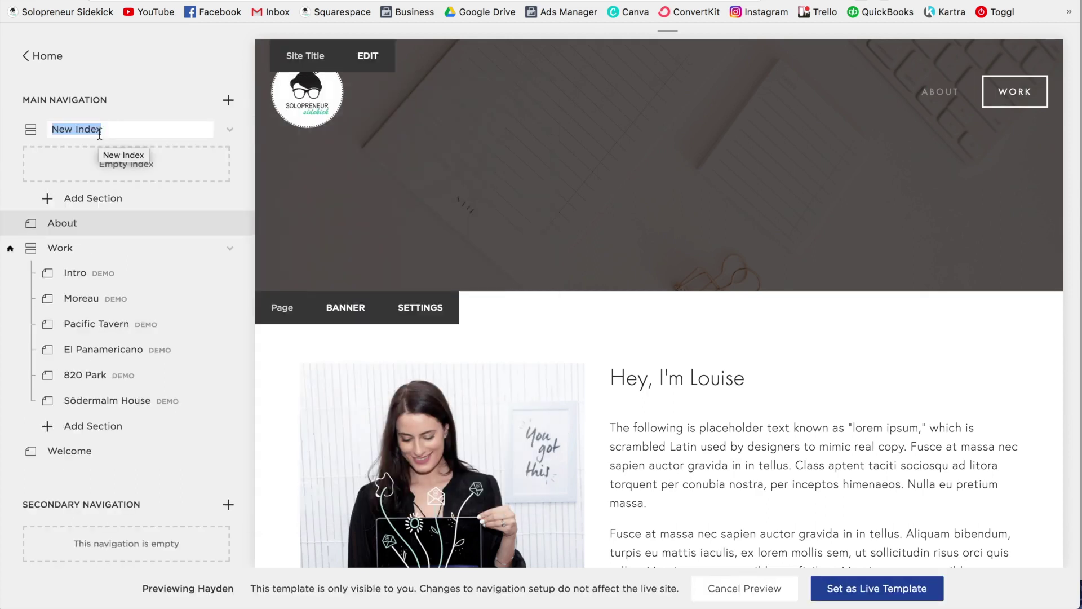
pyautogui.write('Home')
pyautogui.press('Return')
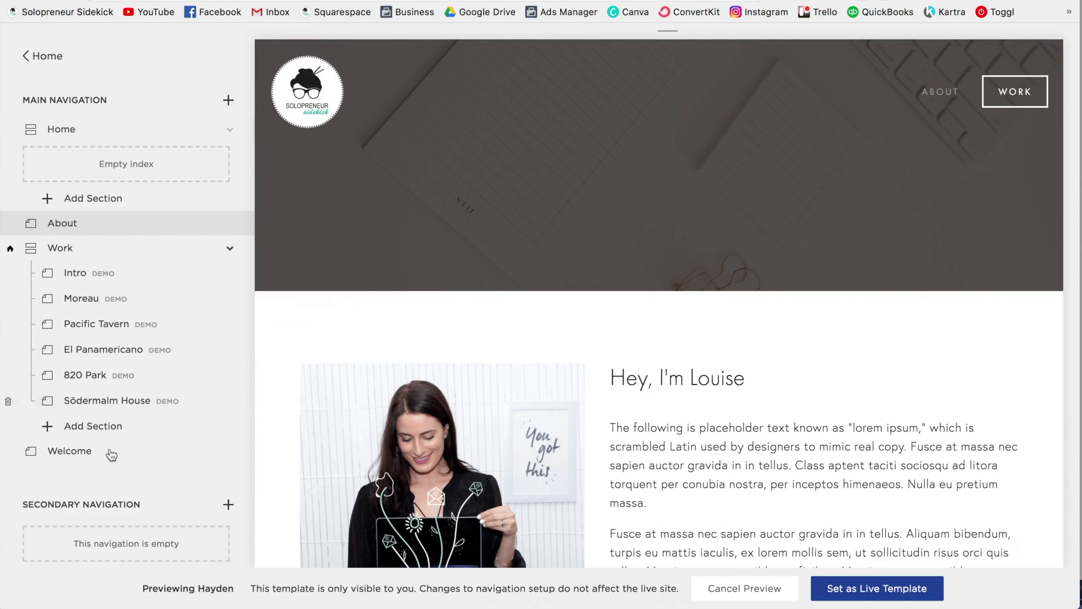
# Step: Move the Welcome page inside the new Home index
pyautogui.moveTo(107, 444); pyautogui.dragTo(113, 159)
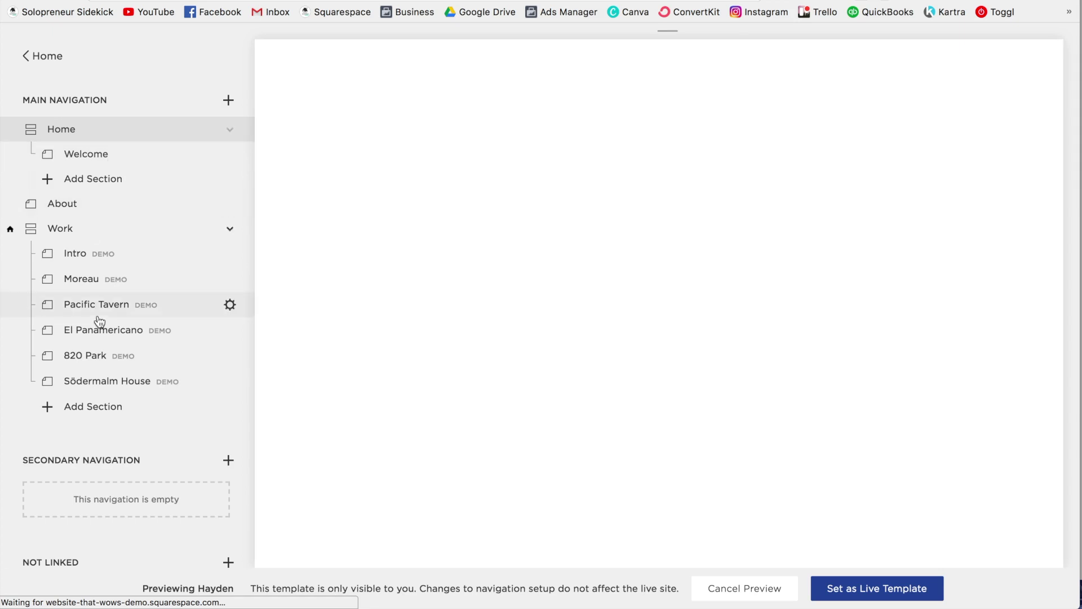
pyautogui.scroll(-3, 99, 316)
pyautogui.scroll(1, 116, 259)
pyautogui.scroll(2, 115, 259)
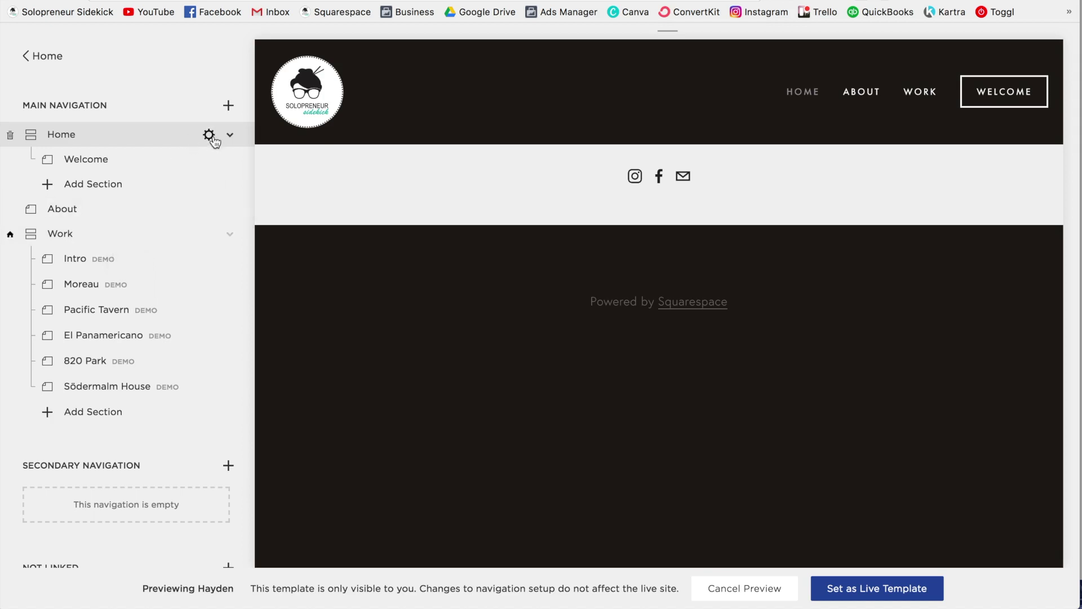
# Step: In the Home index settings, choose Set as Homepage, confirm it, and save
pyautogui.click(210, 136)
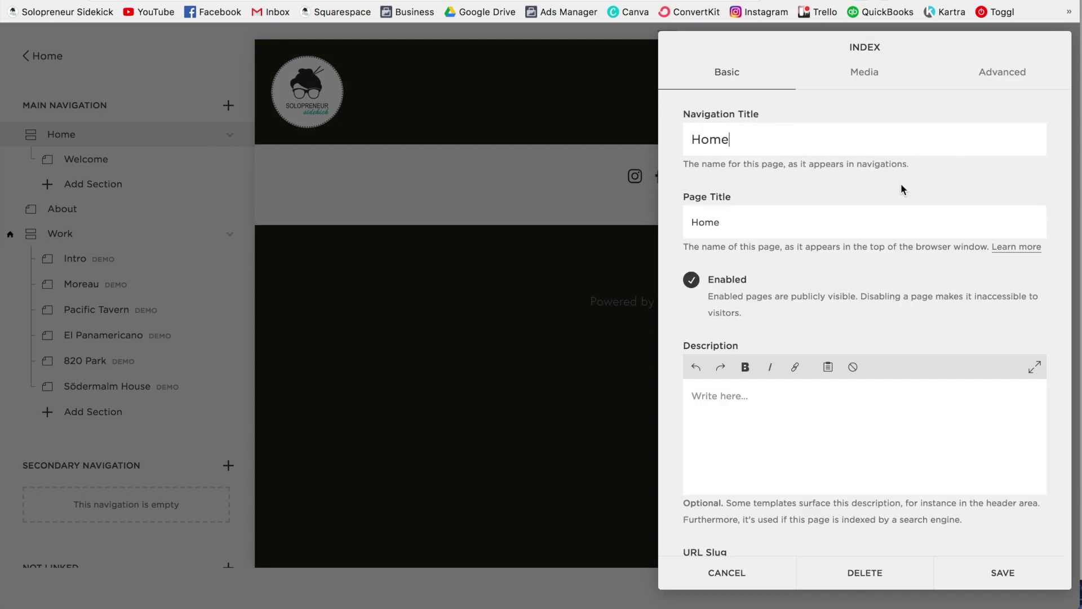
pyautogui.scroll(-5, 900, 186)
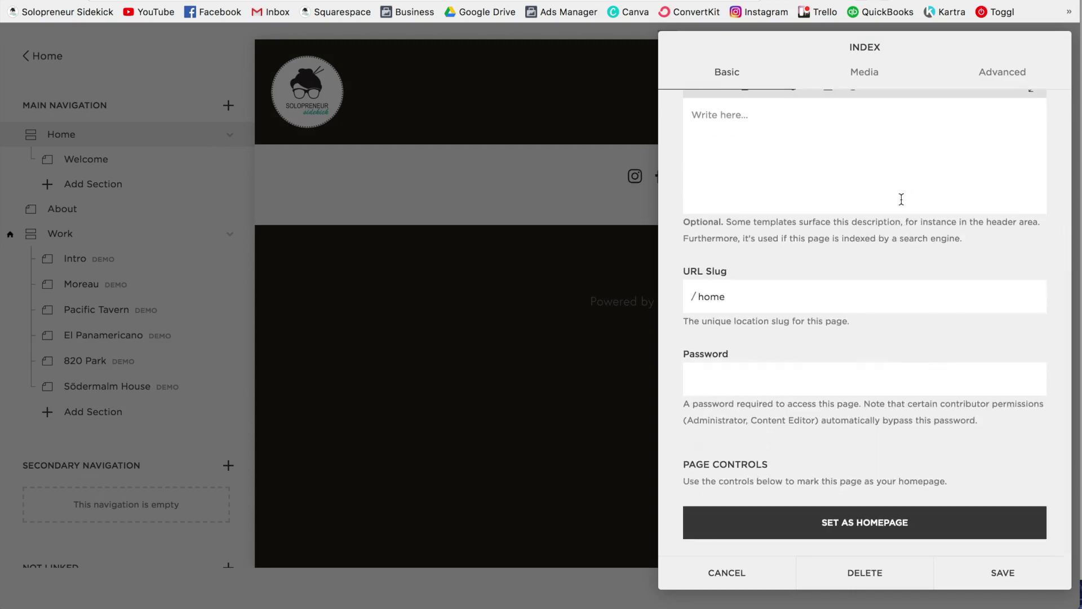
pyautogui.click(857, 519)
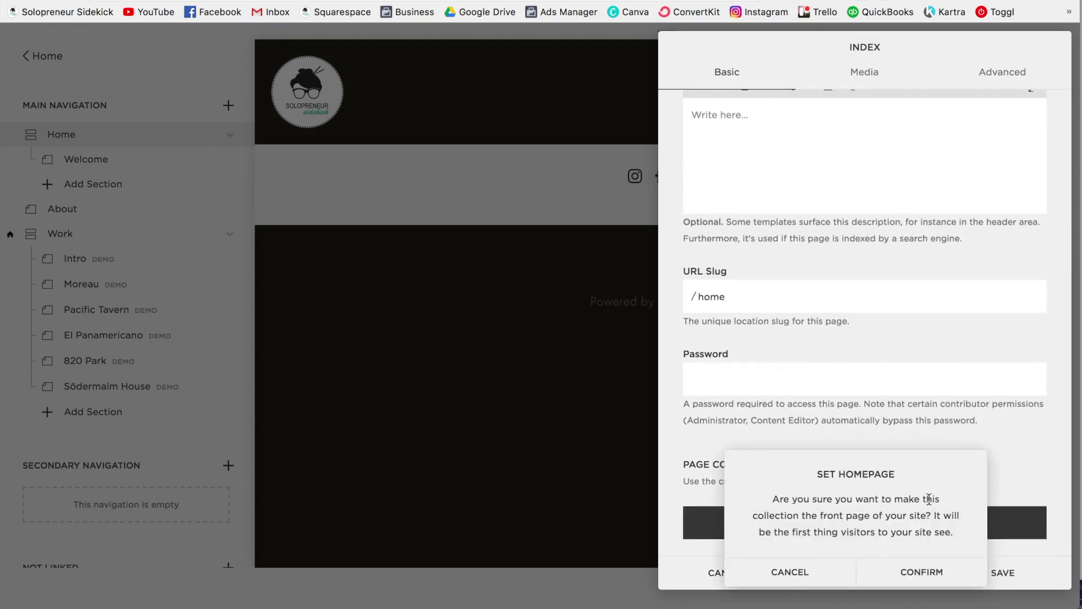
pyautogui.click(937, 573)
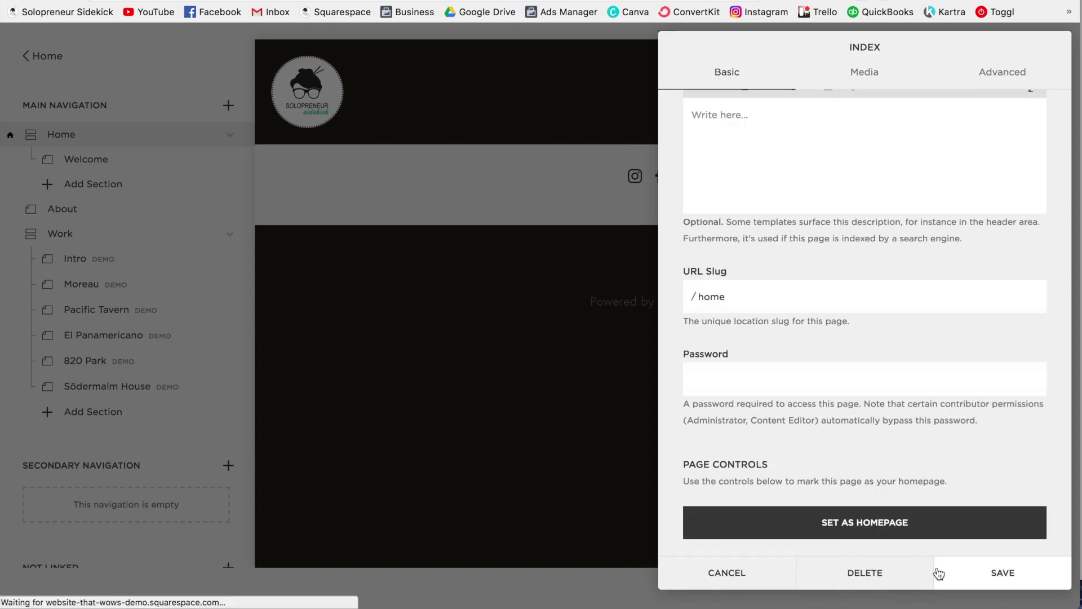
pyautogui.click(985, 575)
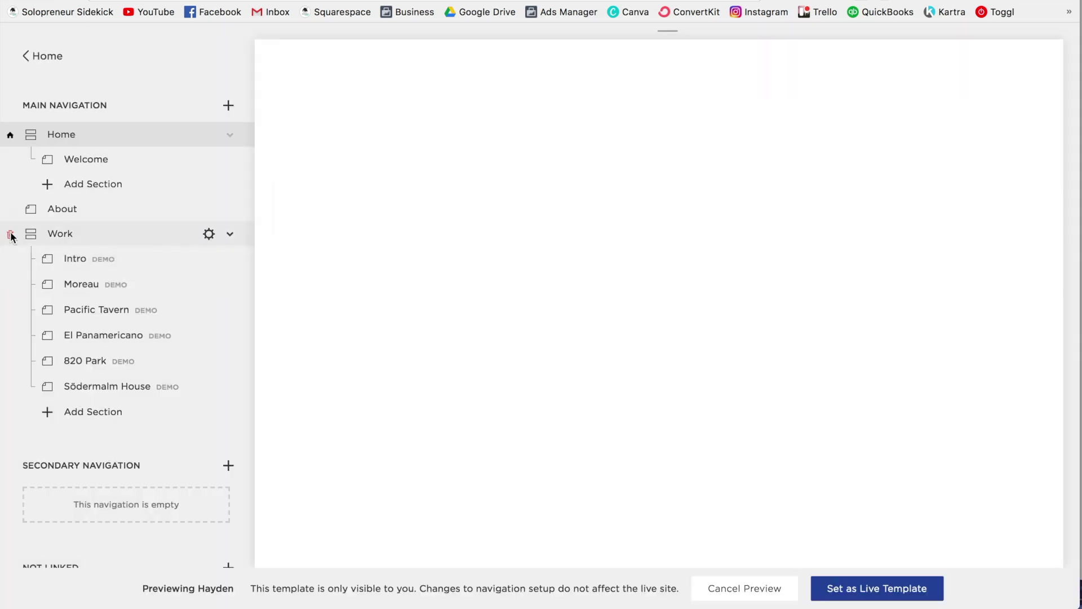
# Step: Delete the Work demo collection and move Contact into Main Navigation
pyautogui.click(12, 235)
pyautogui.click(198, 283)
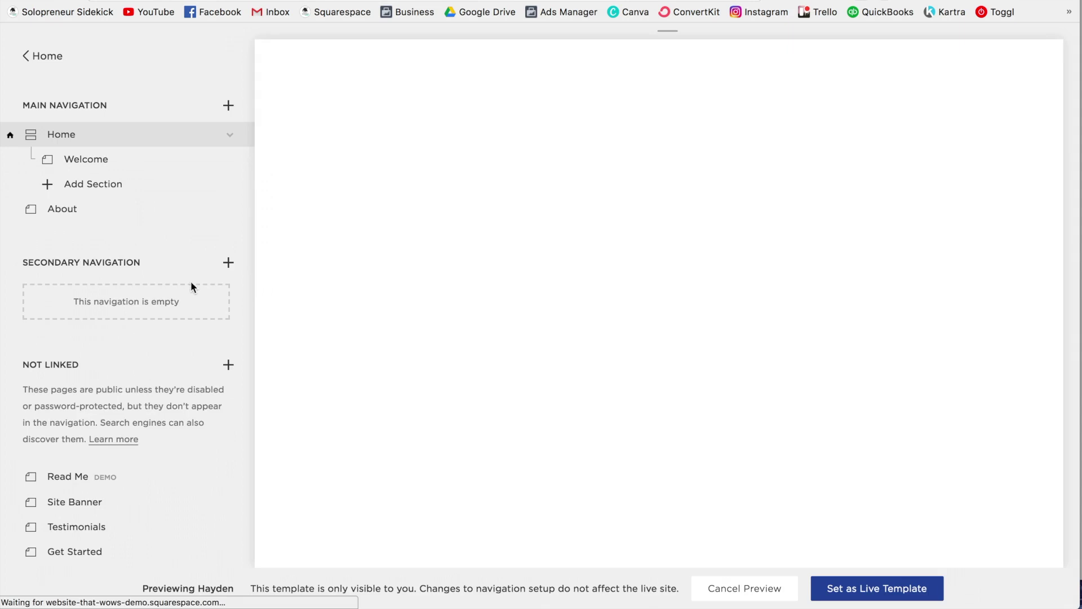
pyautogui.scroll(-2, 114, 507)
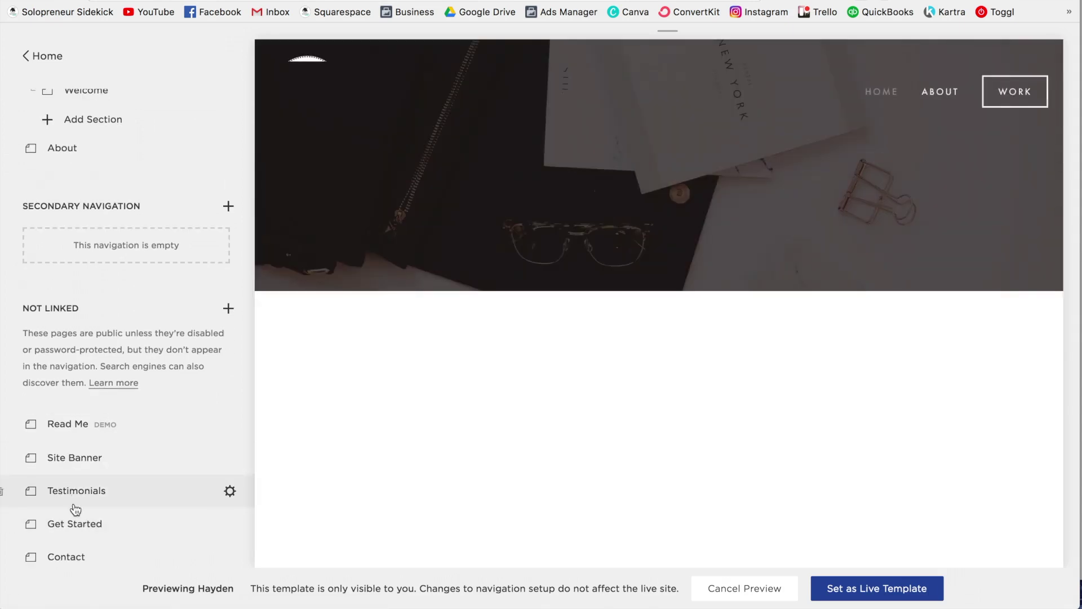
pyautogui.scroll(-1, 71, 538)
pyautogui.moveTo(65, 527); pyautogui.dragTo(63, 272)
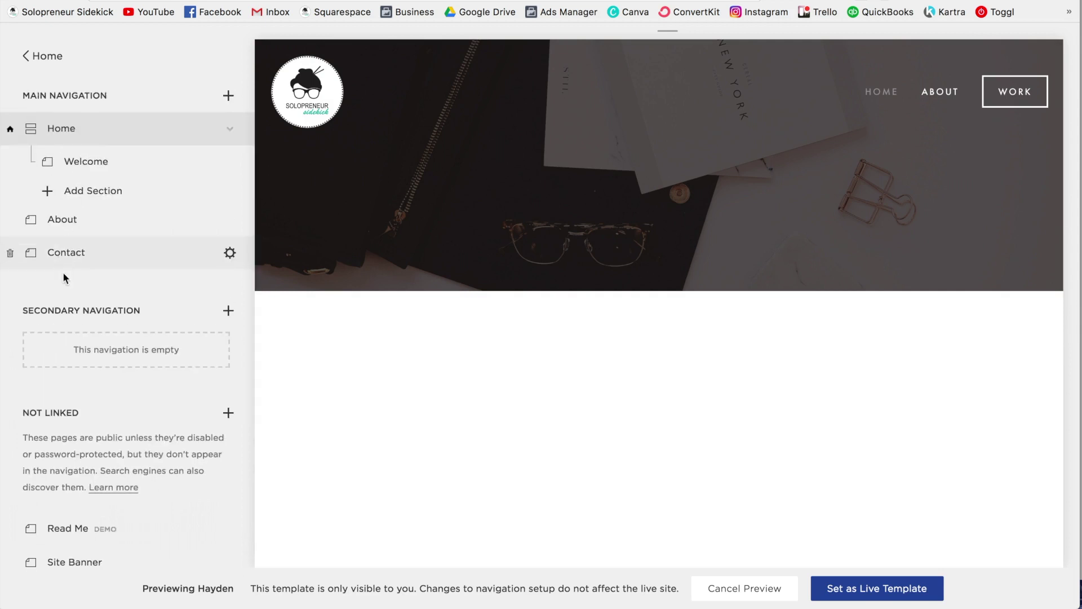
# Step: Place Freebie under Secondary Navigation and move Site Banner into the Home index
pyautogui.scroll(-4, 83, 367)
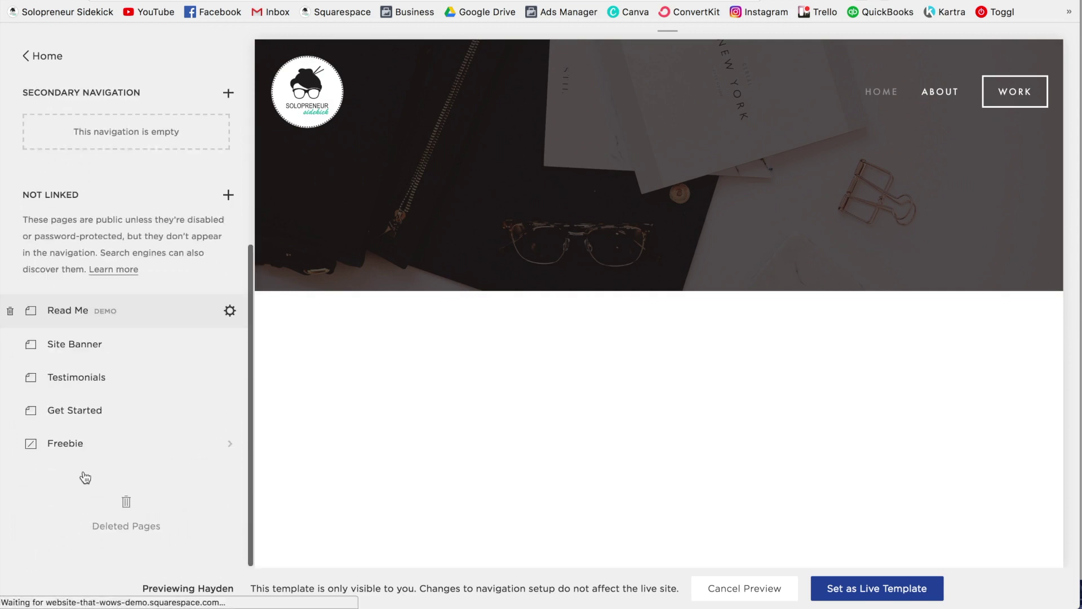
pyautogui.moveTo(72, 448); pyautogui.dragTo(77, 125)
pyautogui.moveTo(68, 180); pyautogui.dragTo(68, 186)
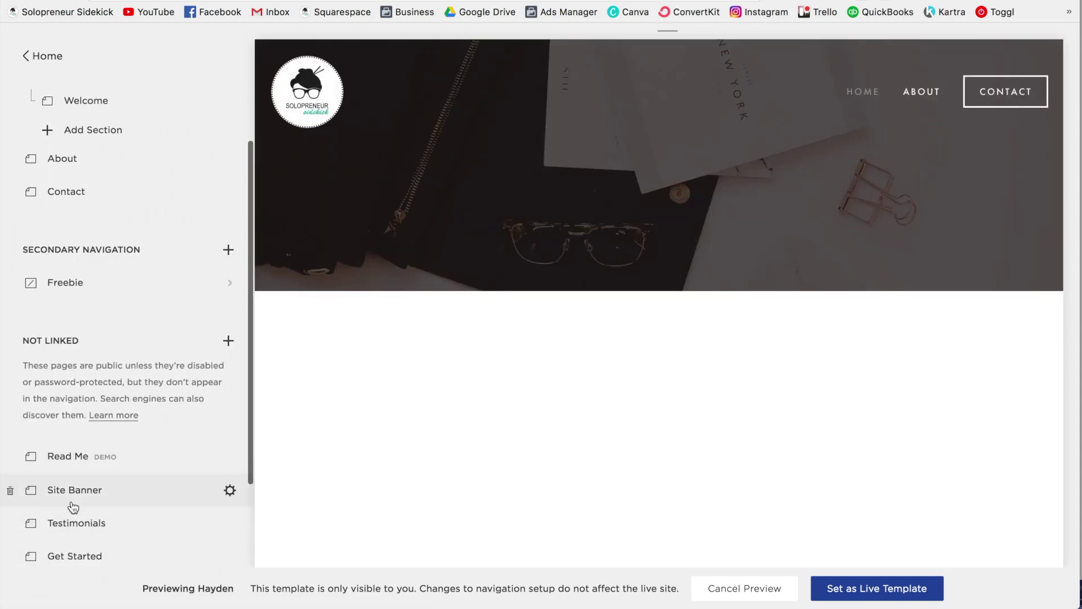
pyautogui.moveTo(73, 504); pyautogui.dragTo(66, 174)
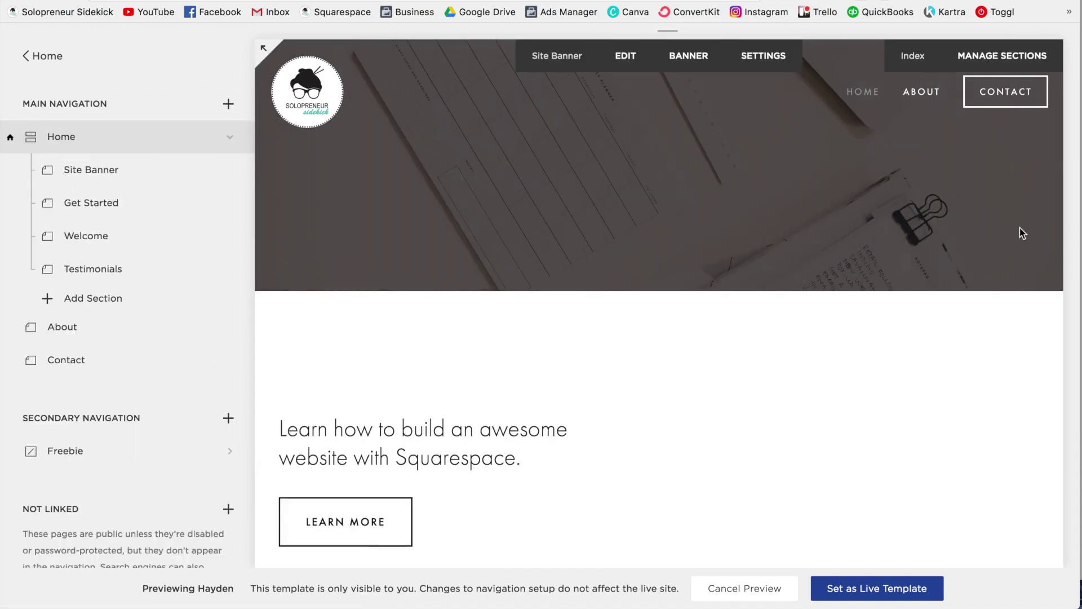
# Step: Scroll through the rebuilt Home index sections in the preview down to the About page
pyautogui.scroll(-7, 1020, 228)
pyautogui.scroll(-8, 1020, 227)
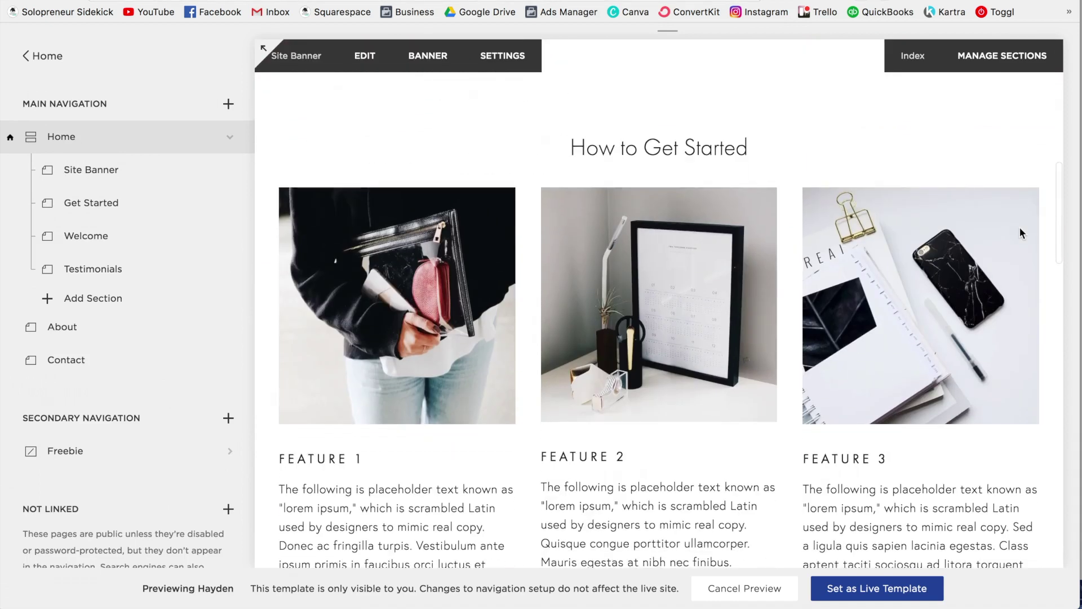
pyautogui.scroll(-3, 1019, 228)
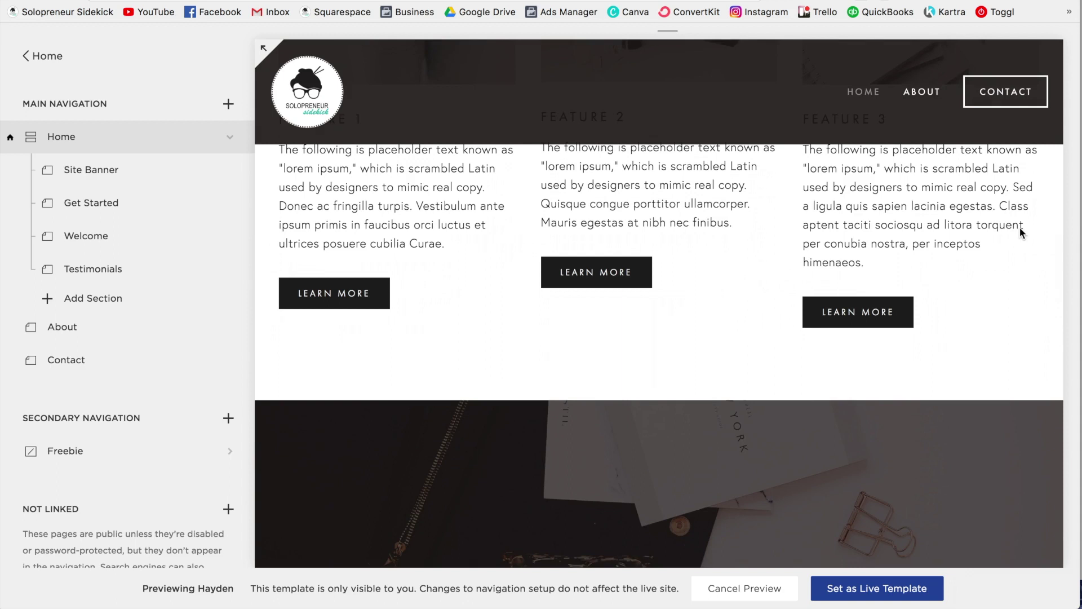
pyautogui.scroll(-1, 1019, 228)
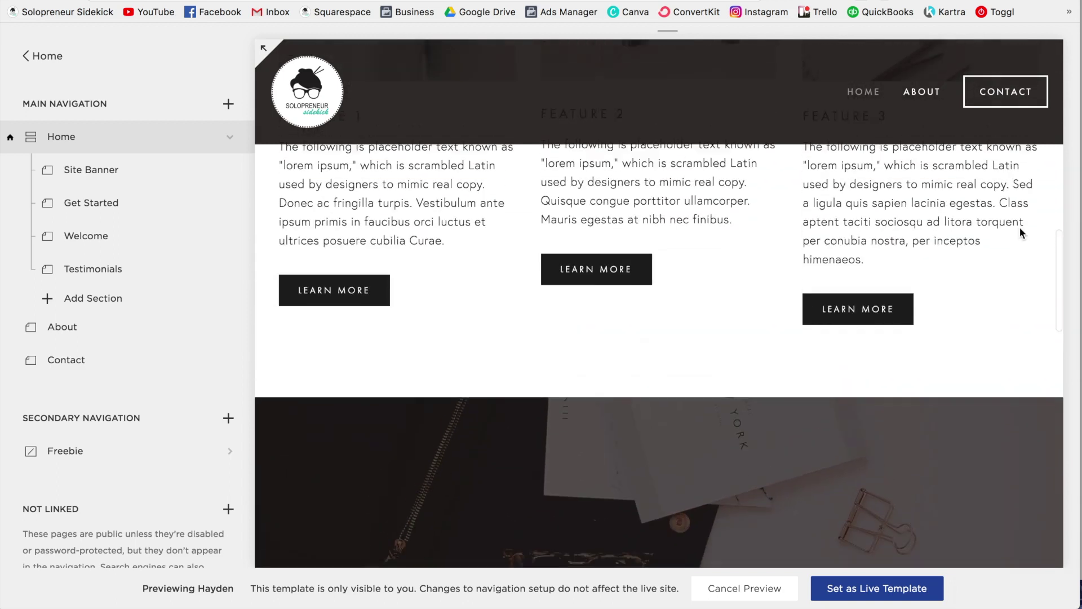
pyautogui.scroll(7, 1019, 227)
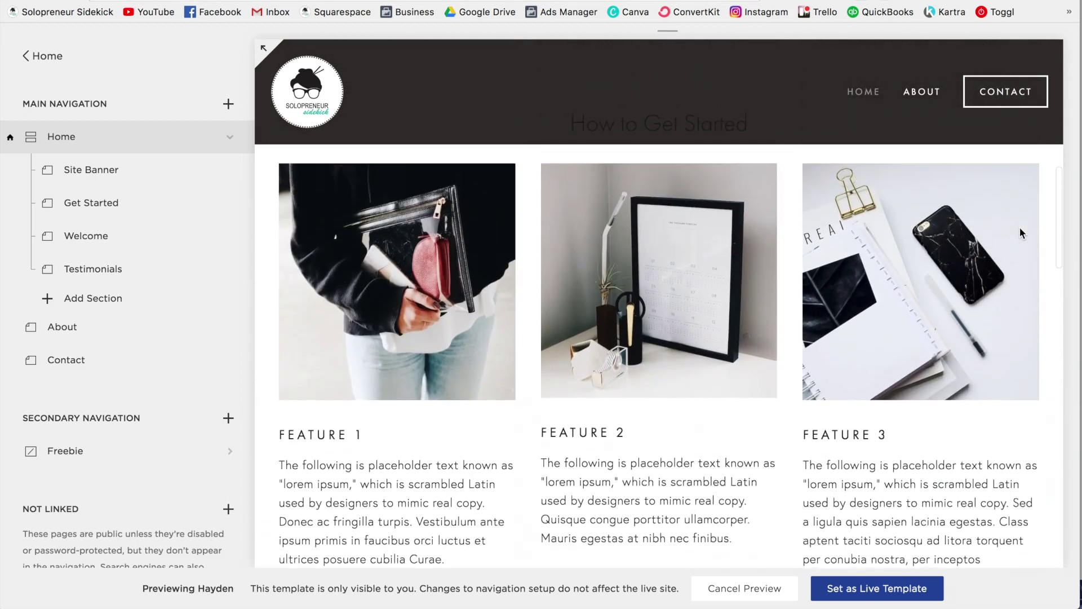
pyautogui.scroll(1, 1019, 228)
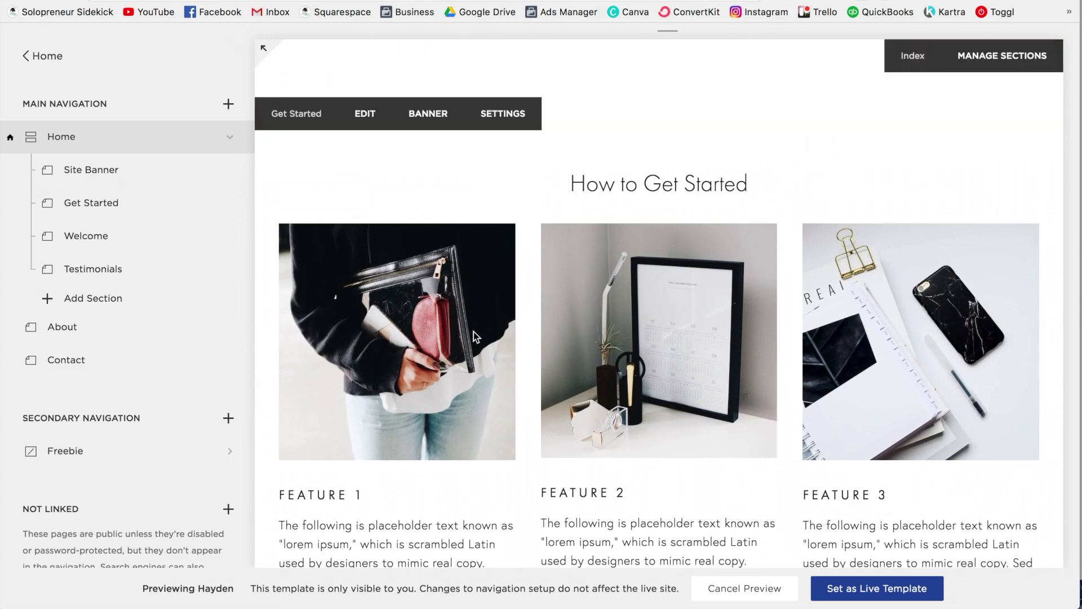
pyautogui.scroll(-4, 1047, 253)
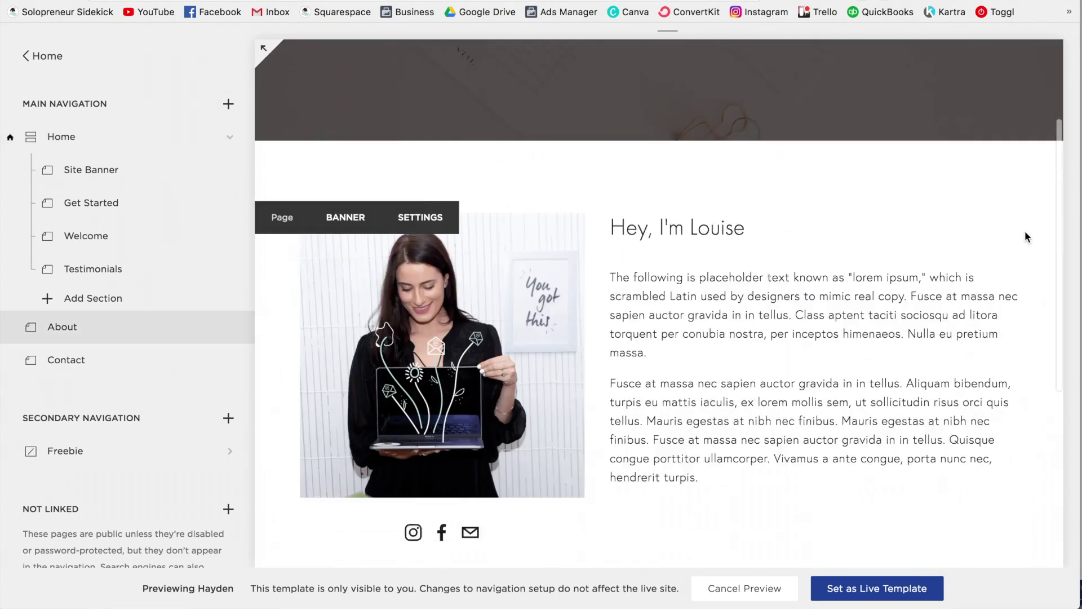
pyautogui.scroll(-5, 1025, 232)
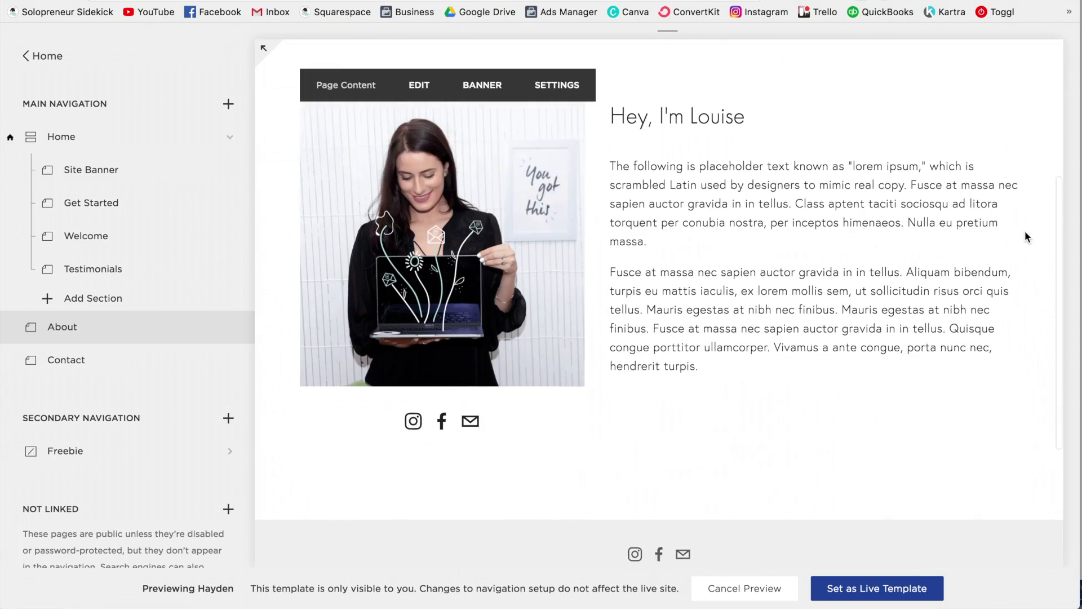
pyautogui.scroll(6, 1025, 231)
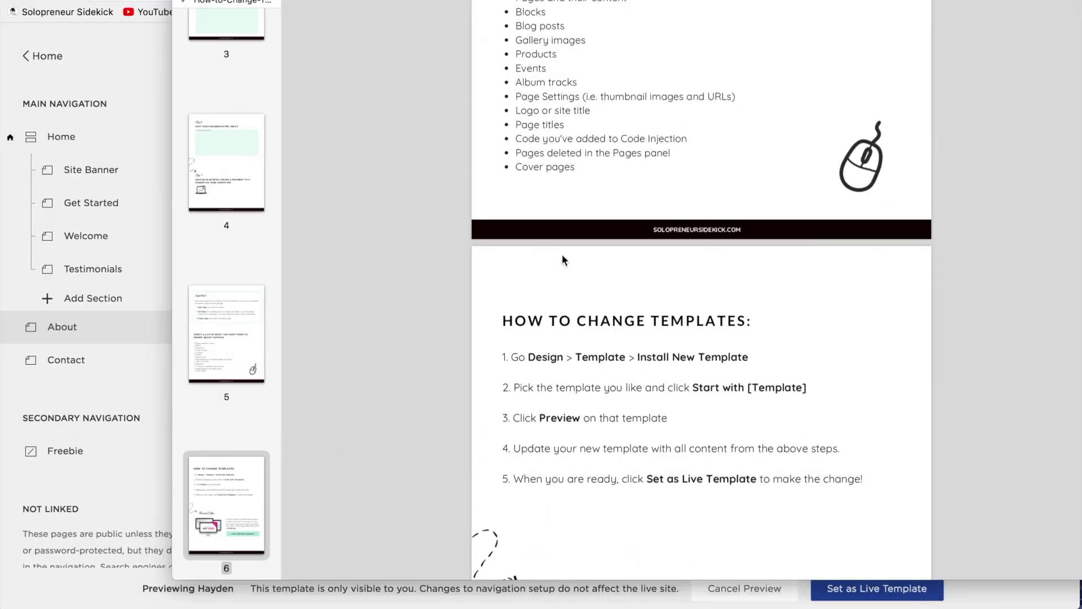
pyautogui.scroll(4, 1021, 140)
pyautogui.scroll(15, 989, 243)
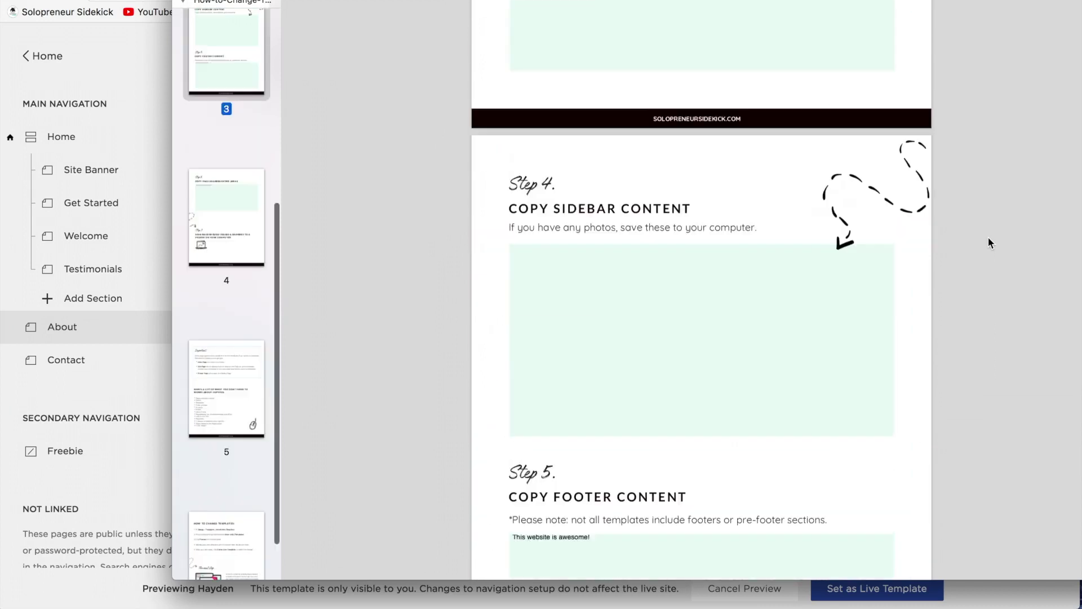
pyautogui.scroll(-1, 988, 242)
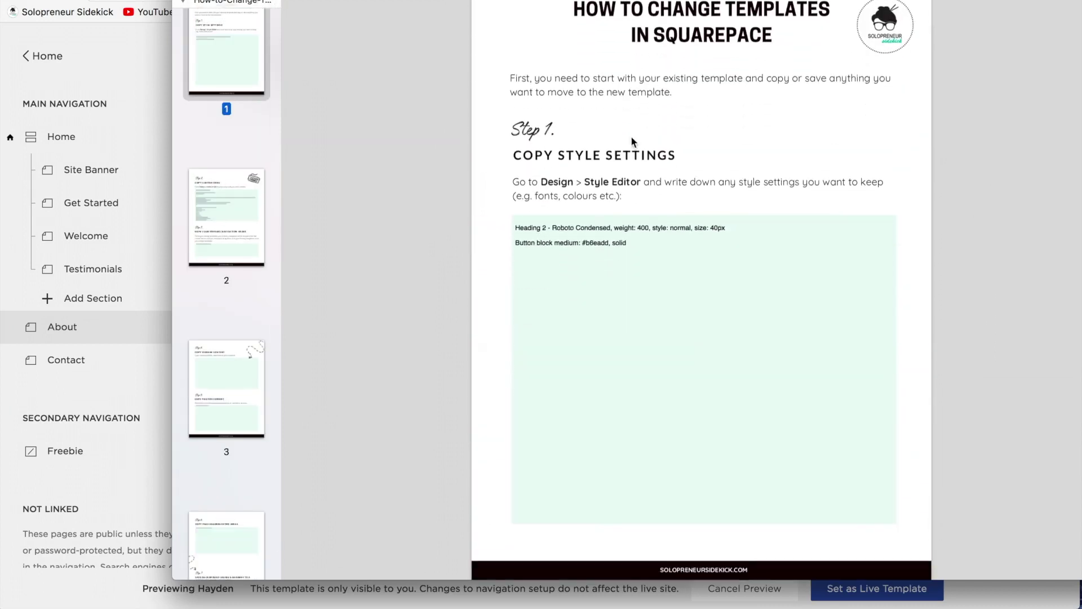
pyautogui.scroll(-1, 981, 235)
pyautogui.scroll(-10, 980, 236)
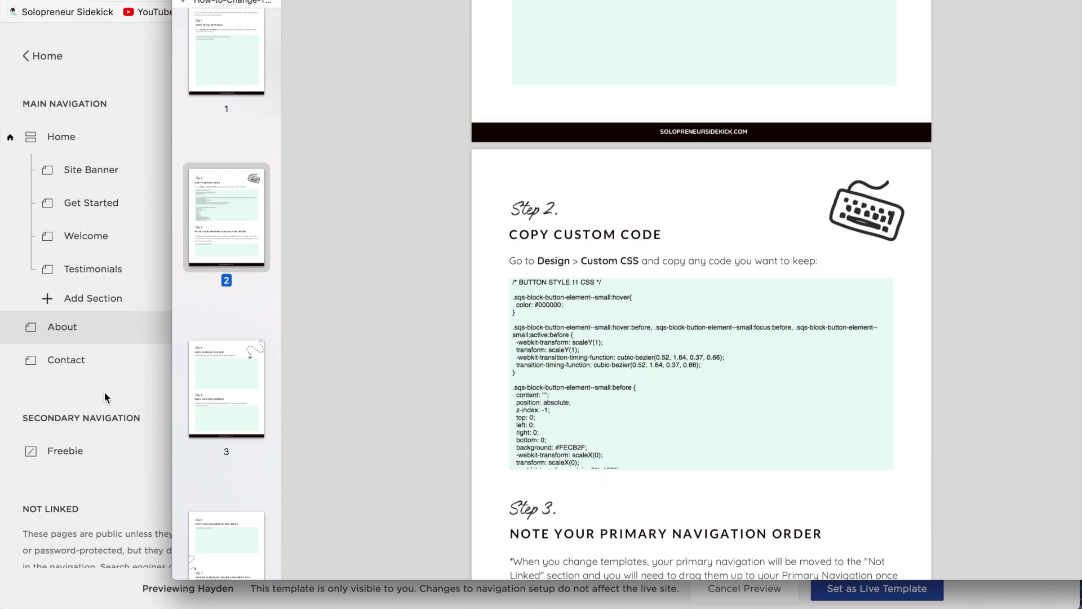
pyautogui.click(103, 391)
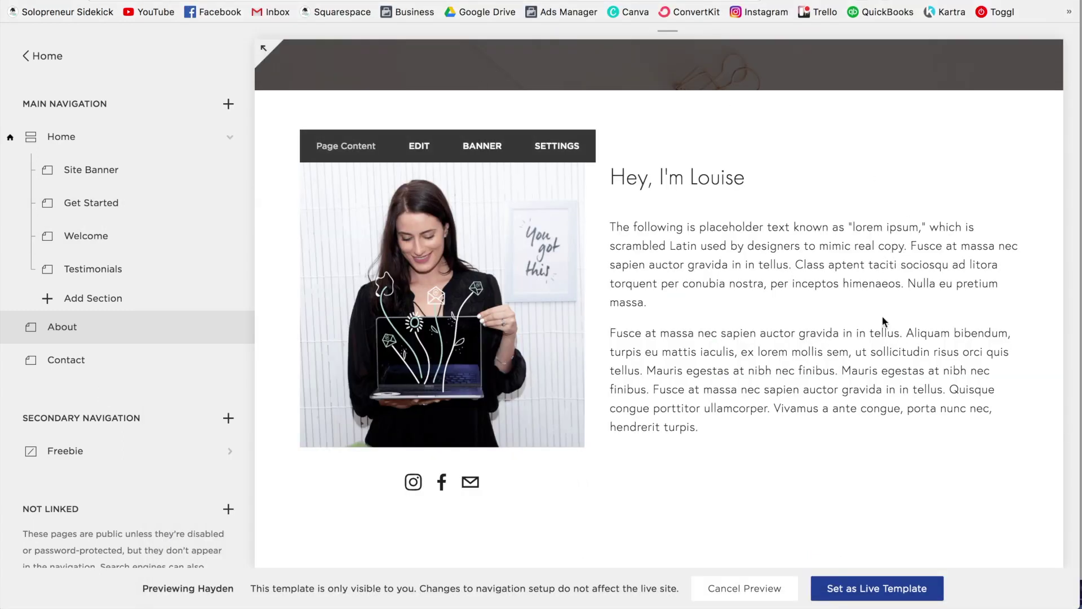
# Step: Publish Hayden as the live template for all visitors, confirming the Enable Template dialog
pyautogui.click(900, 585)
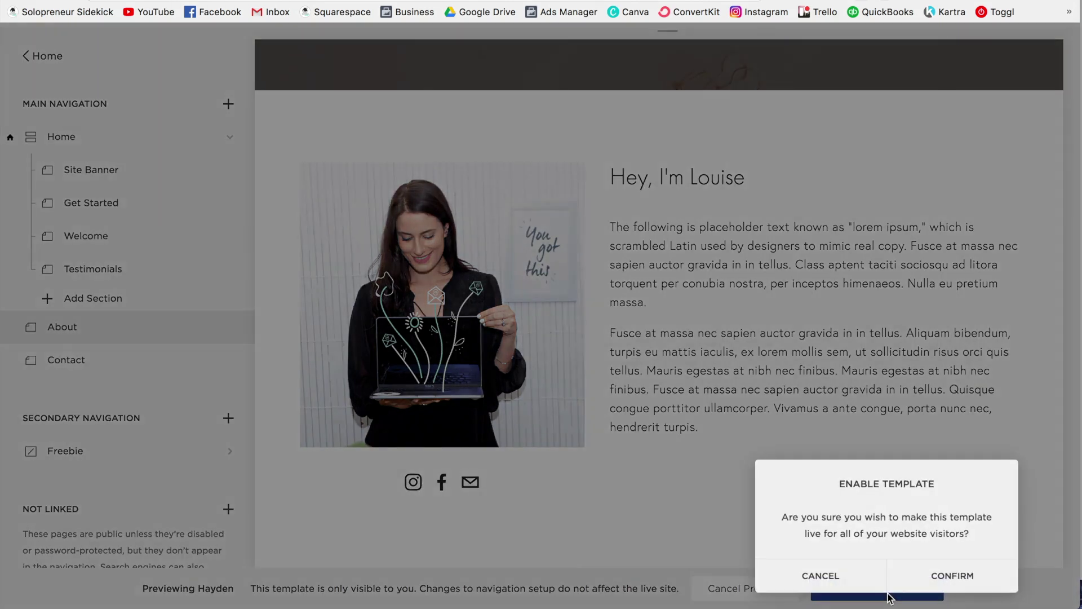
pyautogui.click(940, 578)
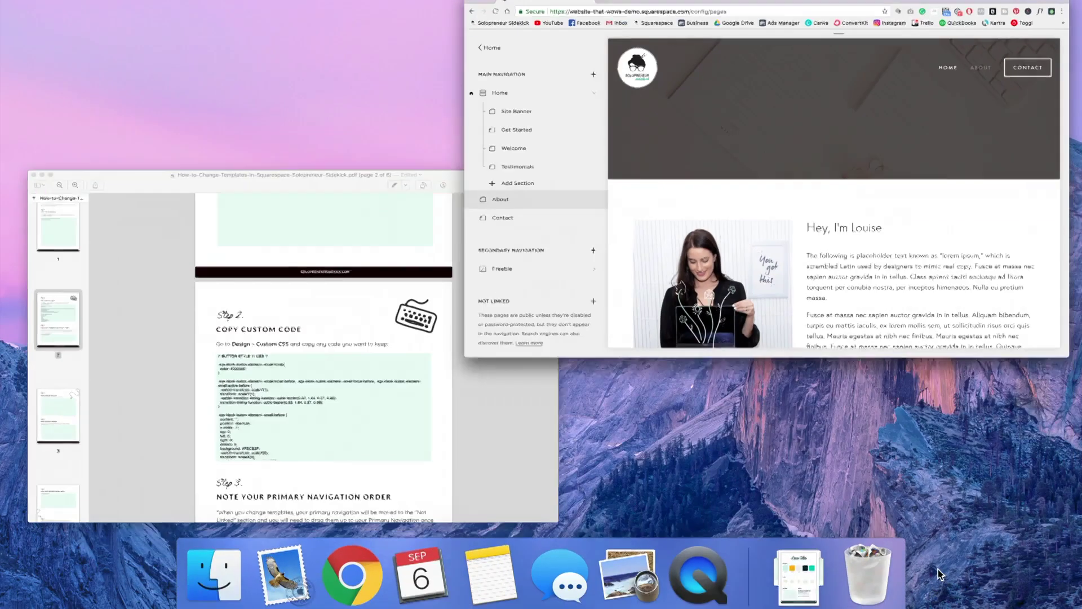
# Step: Bring the PDF guide forward and scroll to the 'Home, About, Contact, Freebie' navigation note
pyautogui.click(374, 379)
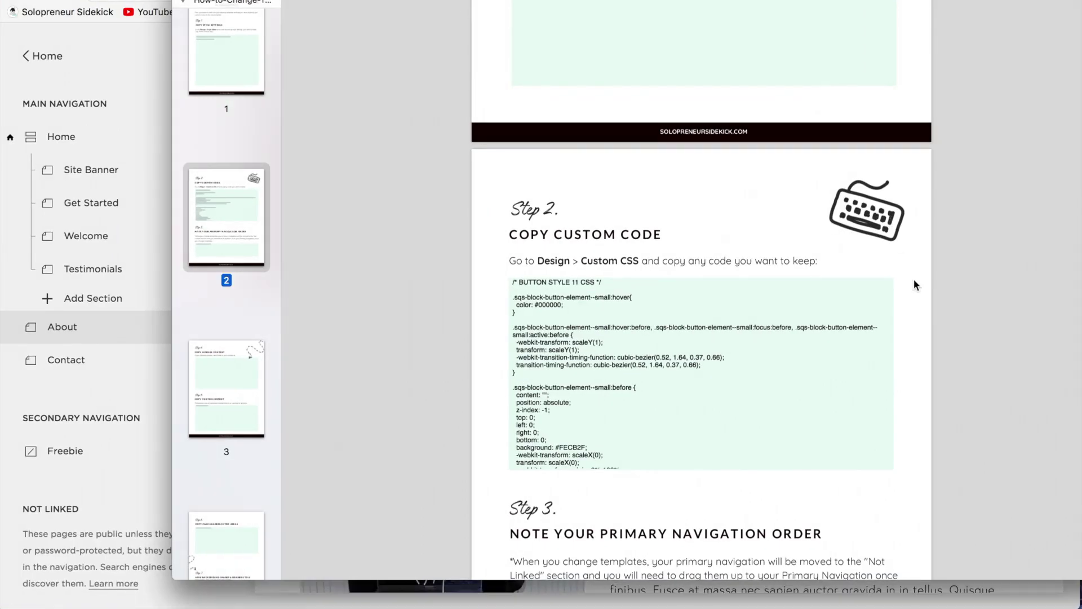
pyautogui.scroll(-10, 914, 279)
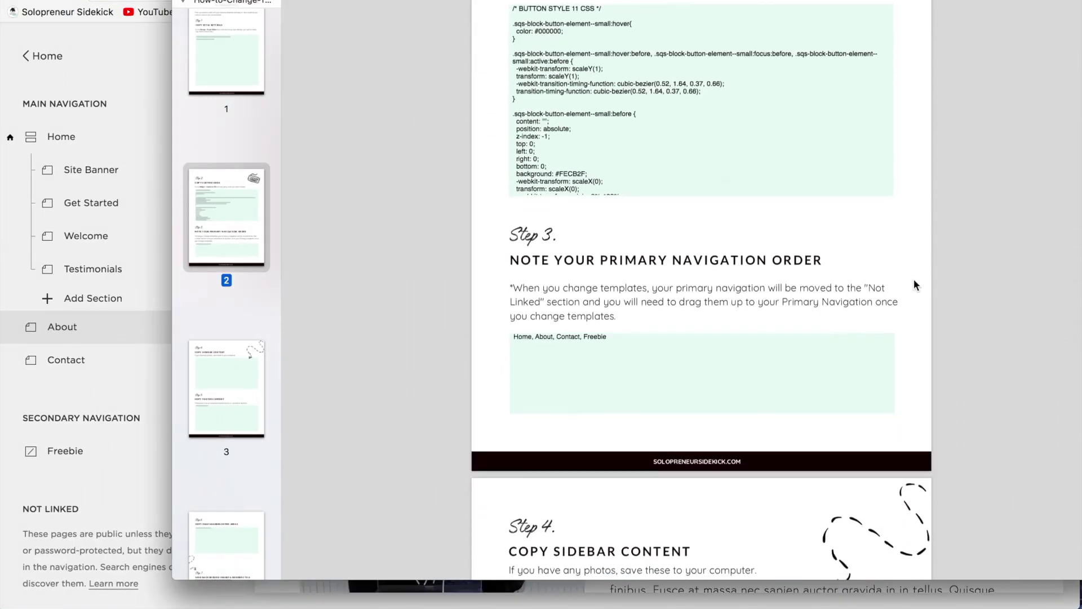
pyautogui.scroll(-1, 932, 273)
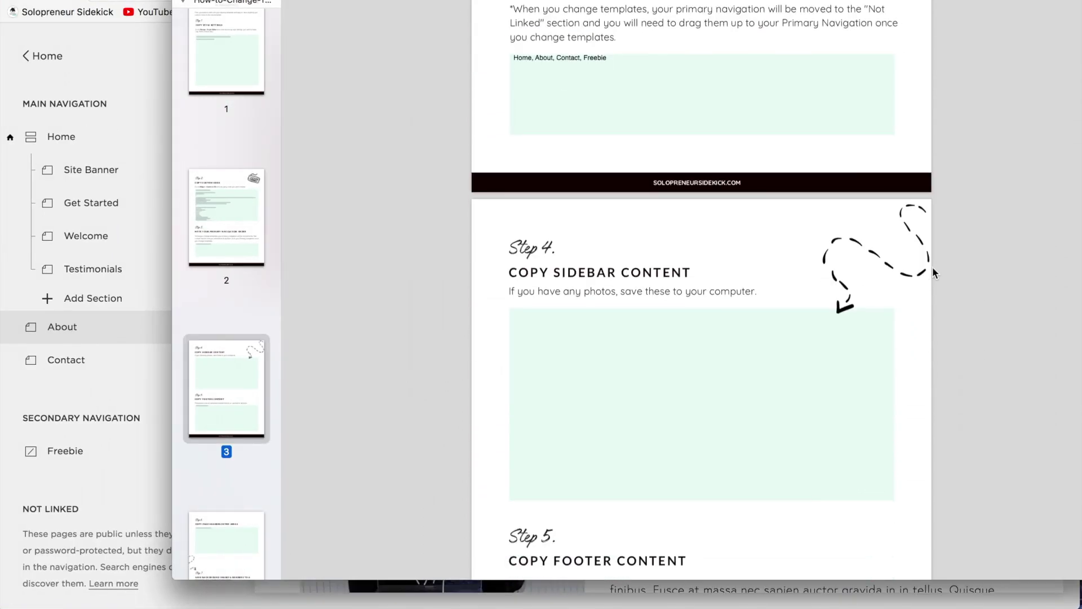